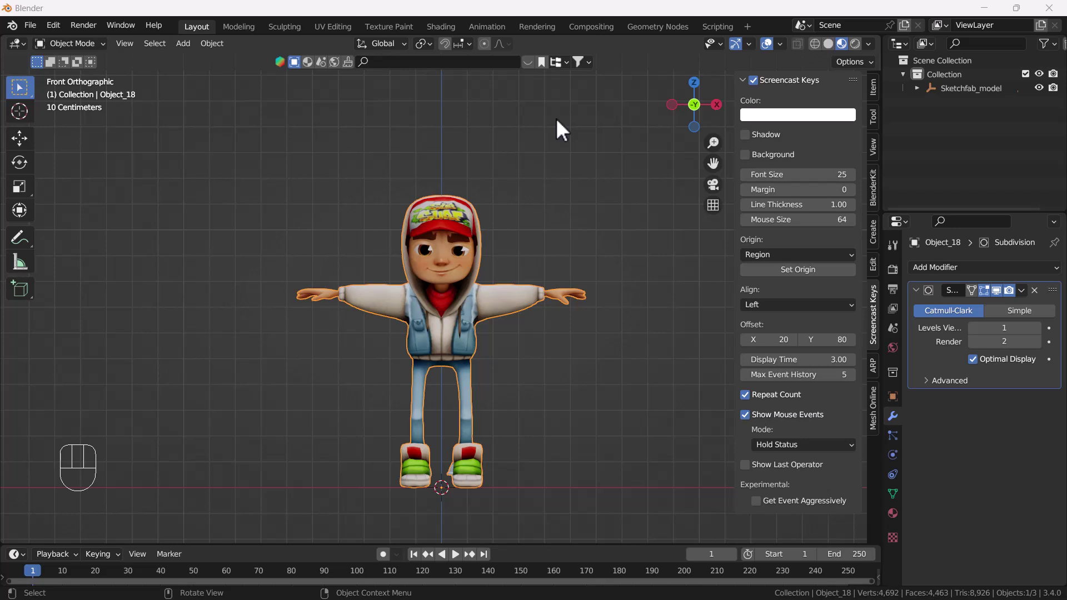
# Deselect the character and display the Auto-Rig Pro tools beside the 3D viewport
pyautogui.click(689, 403)
pyautogui.press('n')
pyautogui.press('n')
pyautogui.click(872, 365)
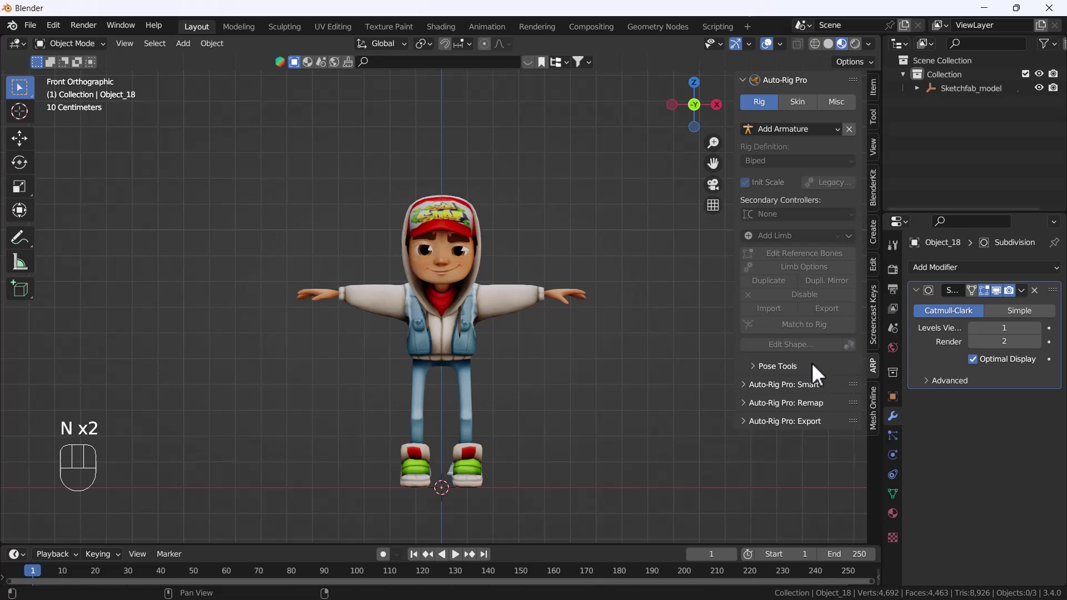
# Select the character mesh and load it into Auto-Rig Pro Smart with the Full Body option
pyautogui.click(467, 309)
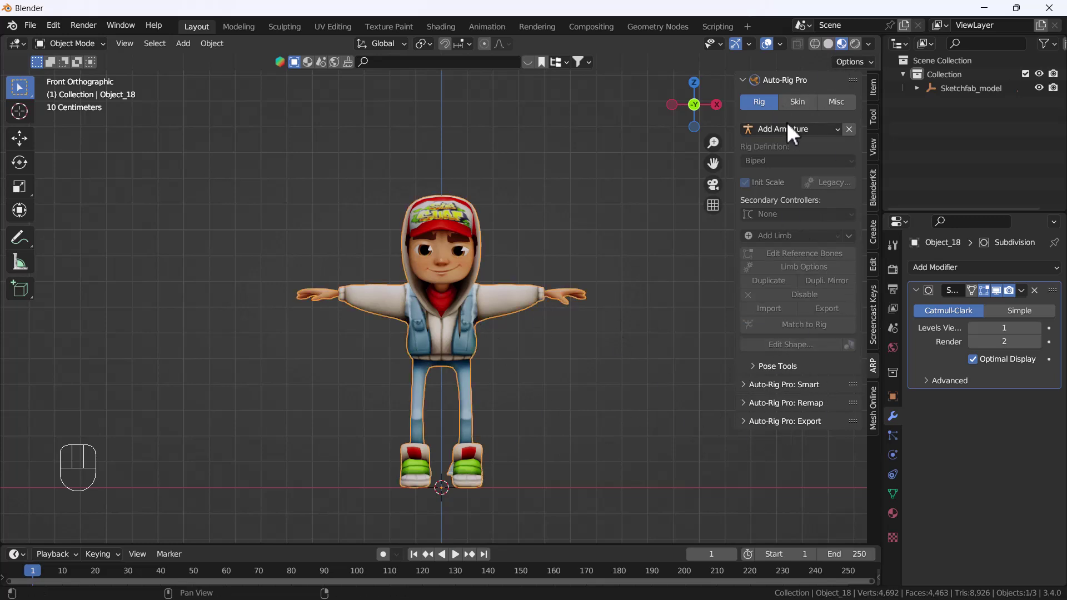
pyautogui.click(744, 386)
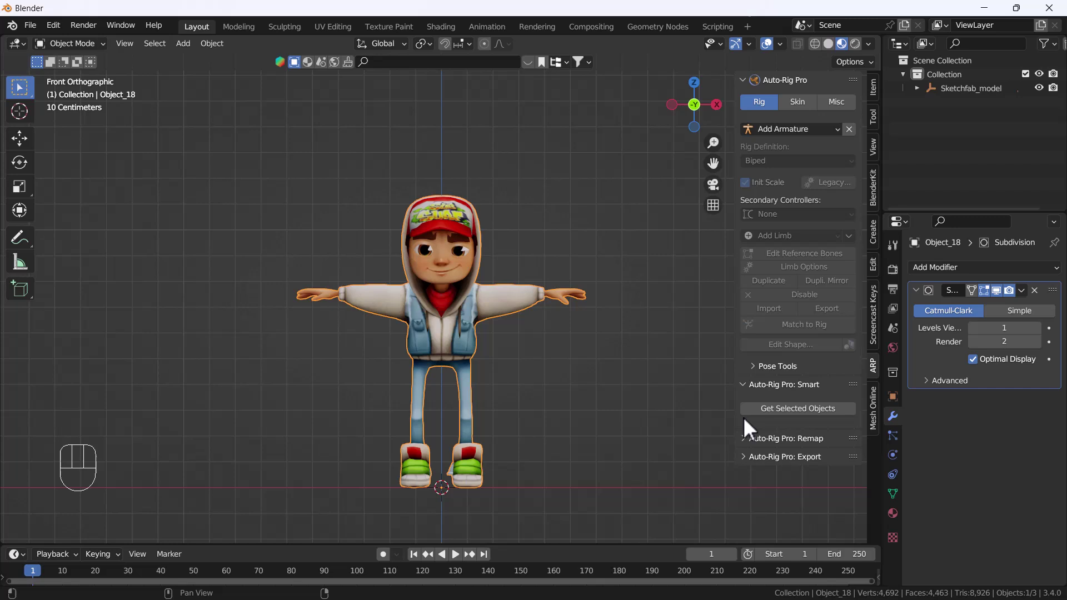
pyautogui.click(788, 411)
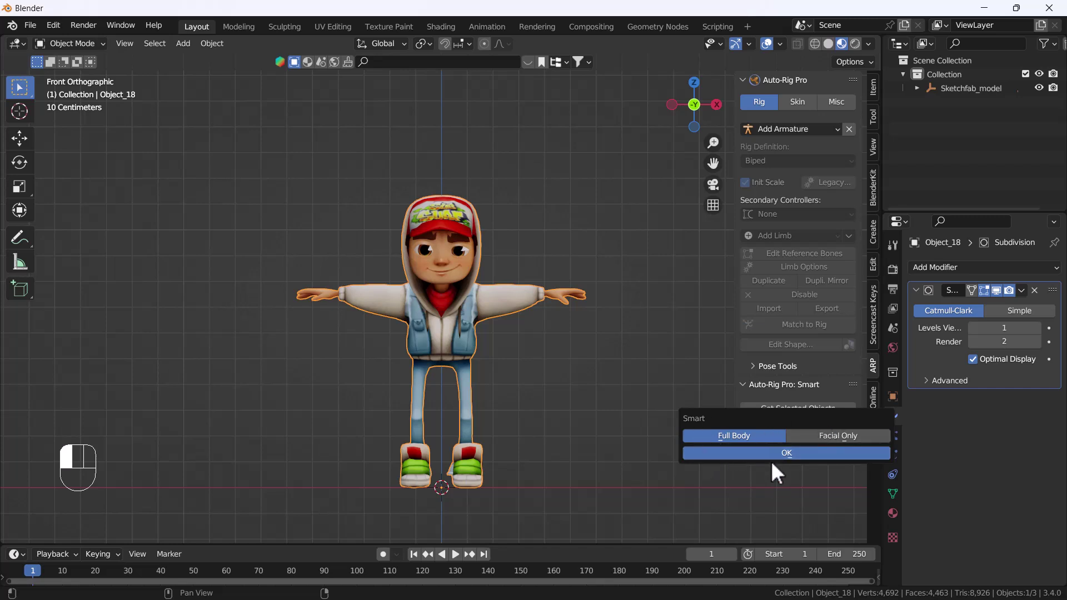
pyautogui.click(788, 450)
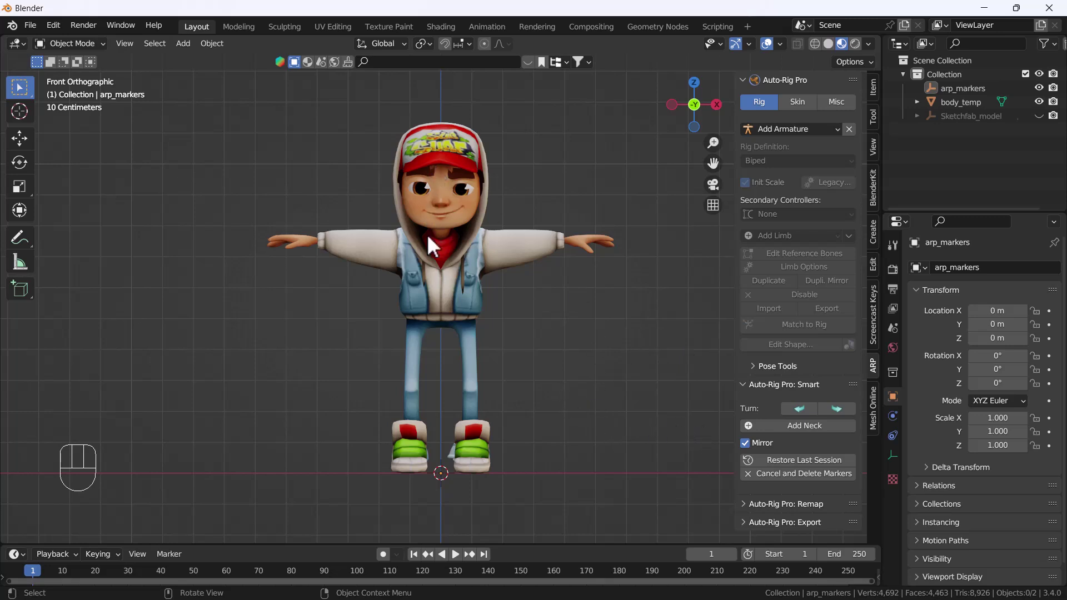
# Add the neck marker just below the chin and refine its height to about 0.781 m in a wireframe side view
pyautogui.click(795, 422)
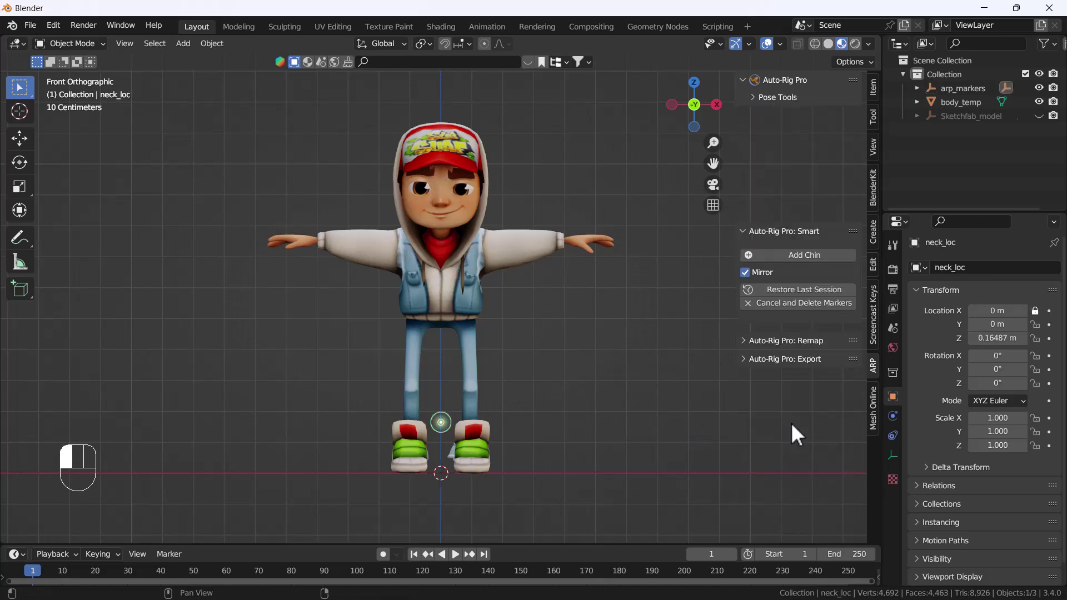
pyautogui.click(468, 239)
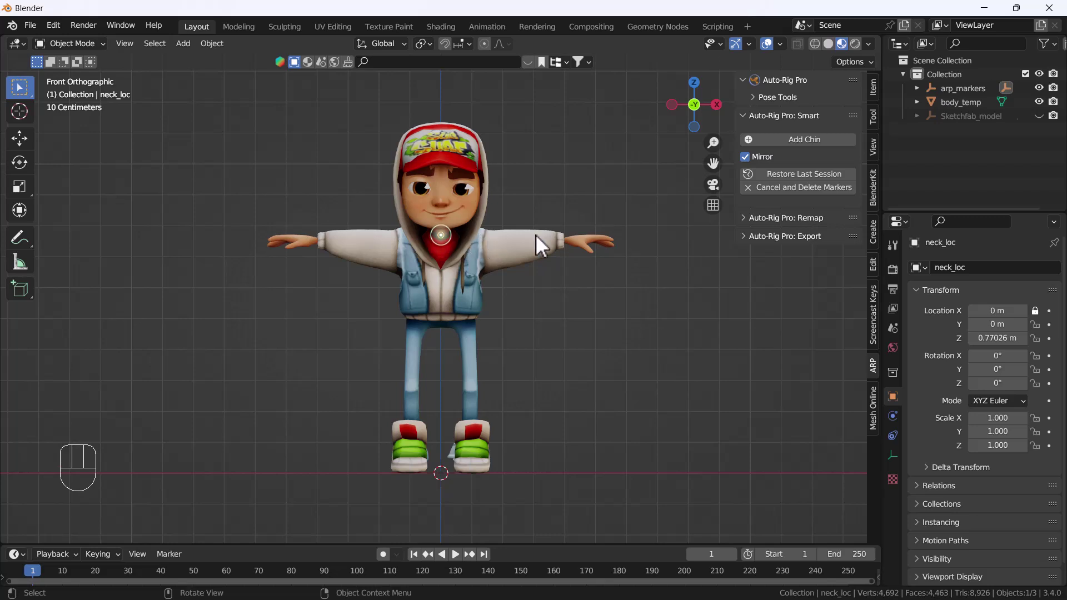
pyautogui.press('`')
pyautogui.click(633, 233)
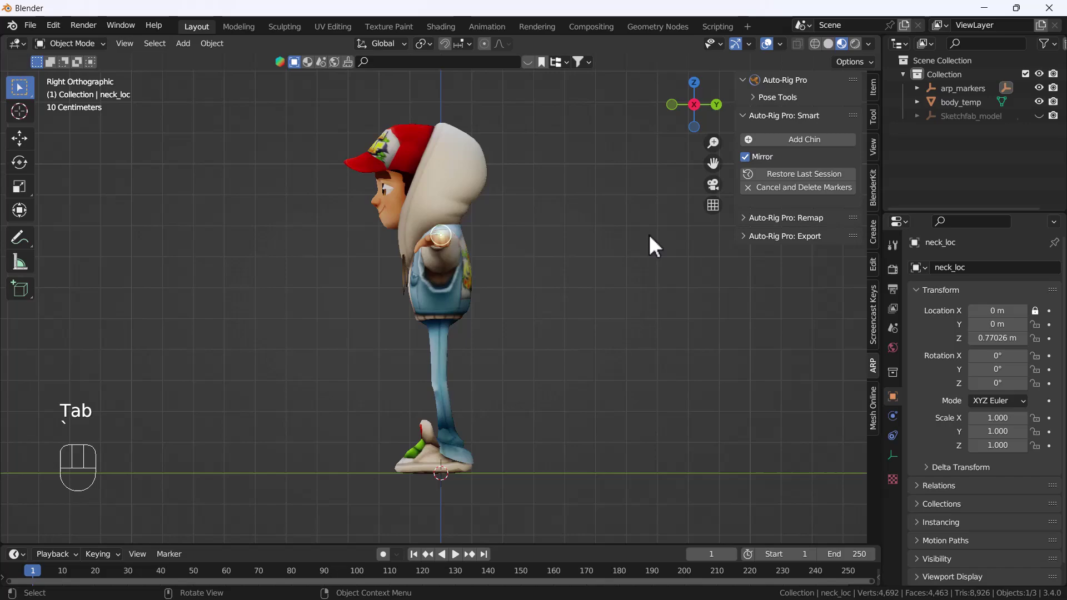
pyautogui.scroll(2, 414, 236)
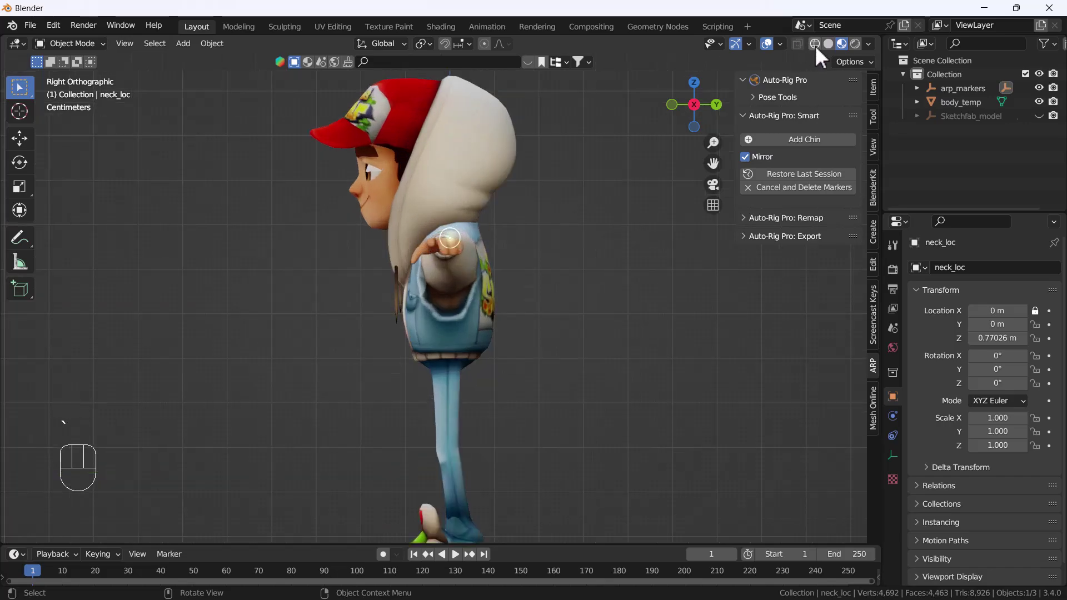
pyautogui.scroll(4, 492, 221)
pyautogui.moveTo(417, 260)
pyautogui.mouseDown(button='middle')
pyautogui.moveTo(429, 292)
pyautogui.moveTo(412, 281)
pyautogui.mouseUp(button='middle')
pyautogui.press('`')
pyautogui.click(505, 284)
pyautogui.scroll(2, 396, 265)
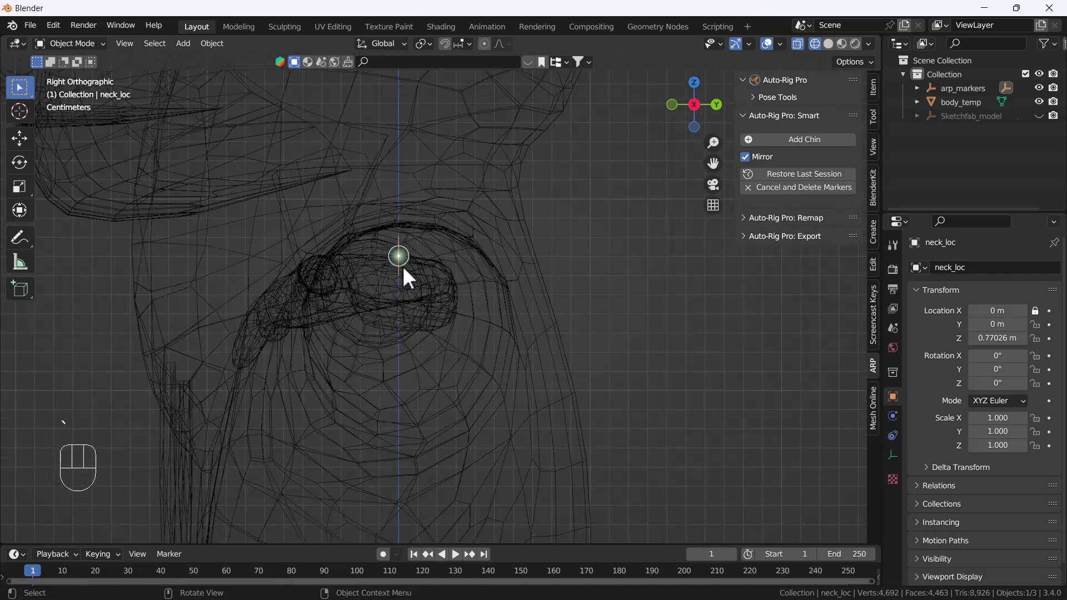
pyautogui.press('g')
pyautogui.press('z')
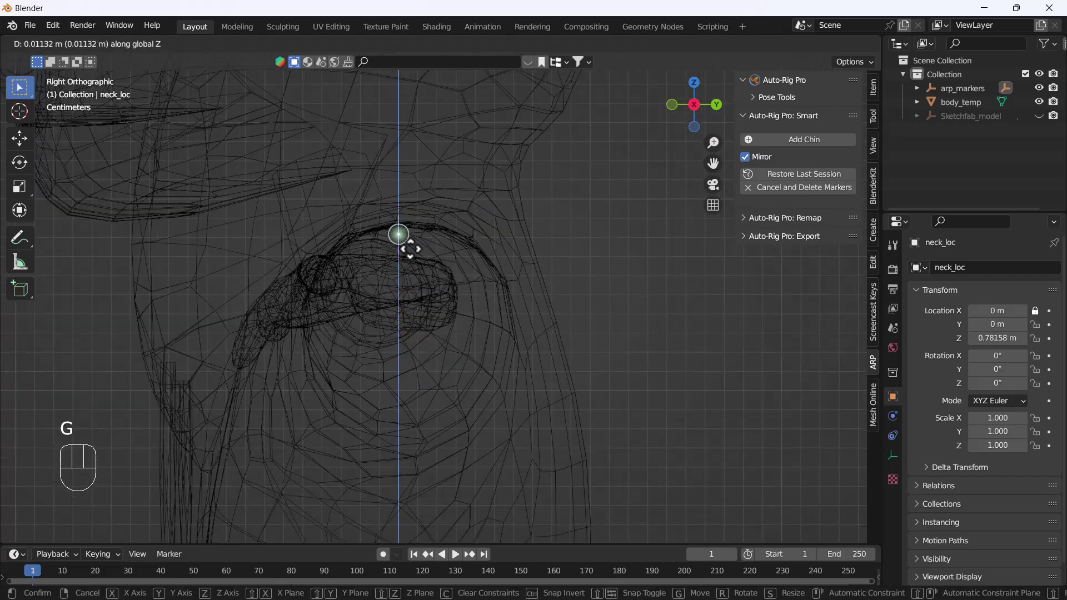
pyautogui.click(411, 251)
# Restore the textured front view and add the chin marker at a height of about 0.797 m
pyautogui.press('`')
pyautogui.click(331, 208)
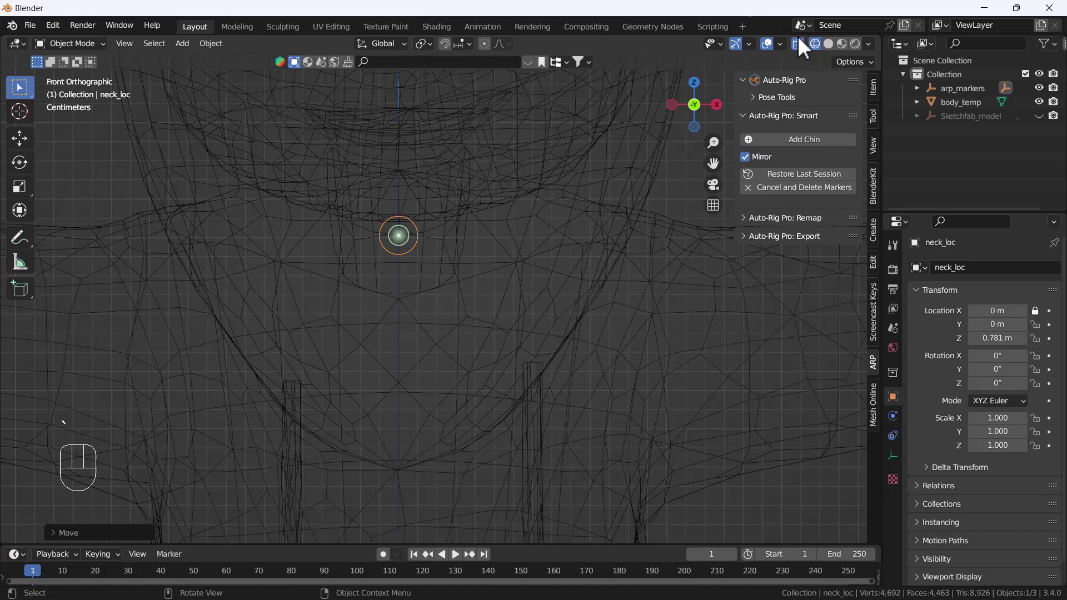
pyautogui.click(828, 44)
pyautogui.click(842, 43)
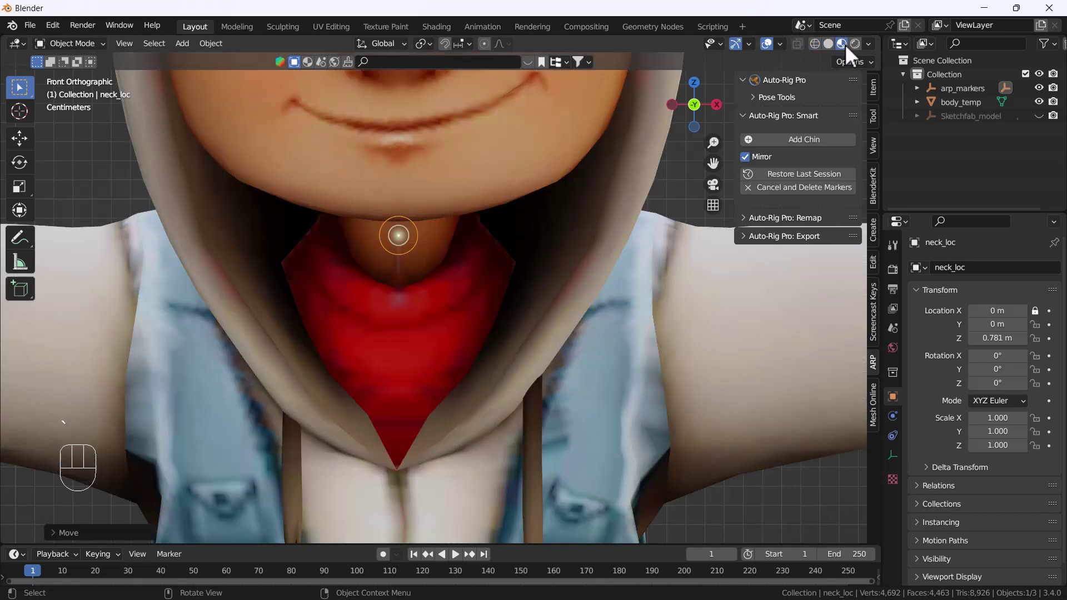
pyautogui.scroll(-4, 482, 332)
pyautogui.scroll(-2, 501, 393)
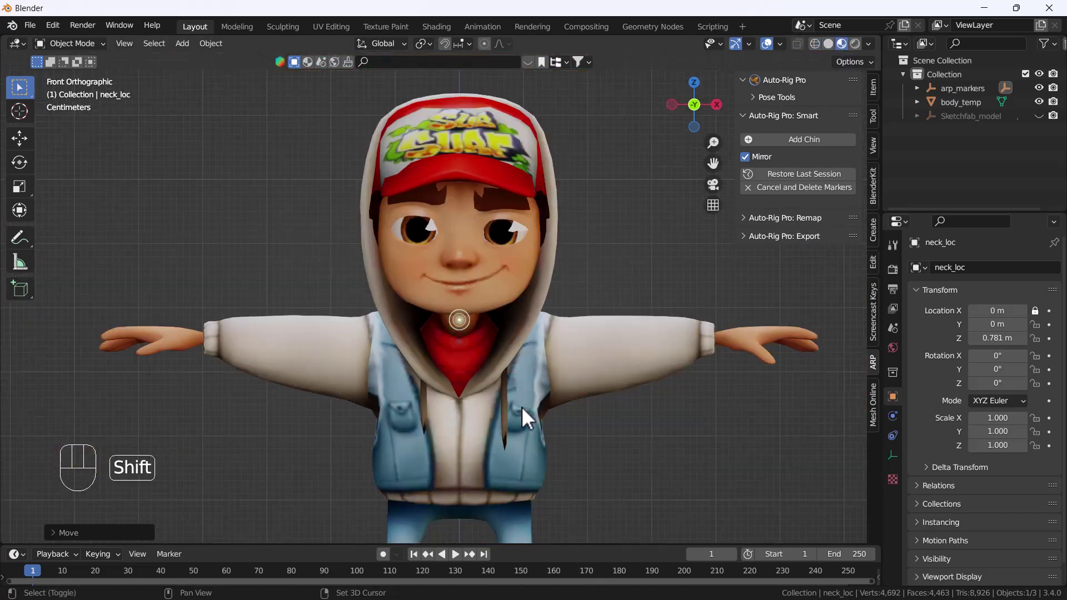
pyautogui.keyDown('shift'); pyautogui.moveTo(521, 407); pyautogui.dragTo(506, 339, button='middle'); pyautogui.keyUp('shift')
pyautogui.scroll(2, 539, 215)
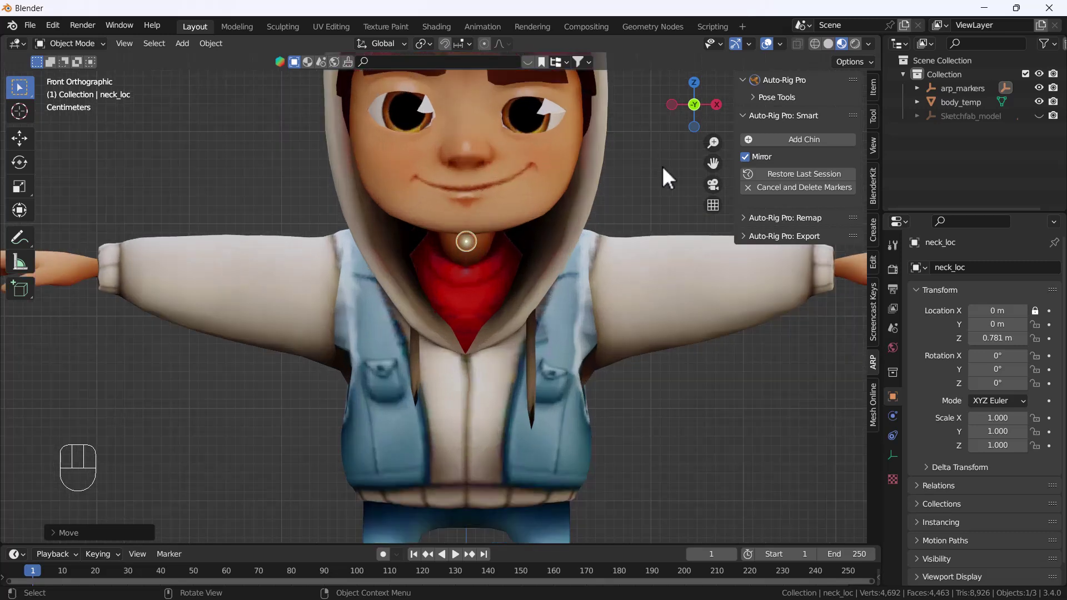
pyautogui.click(778, 139)
pyautogui.click(538, 225)
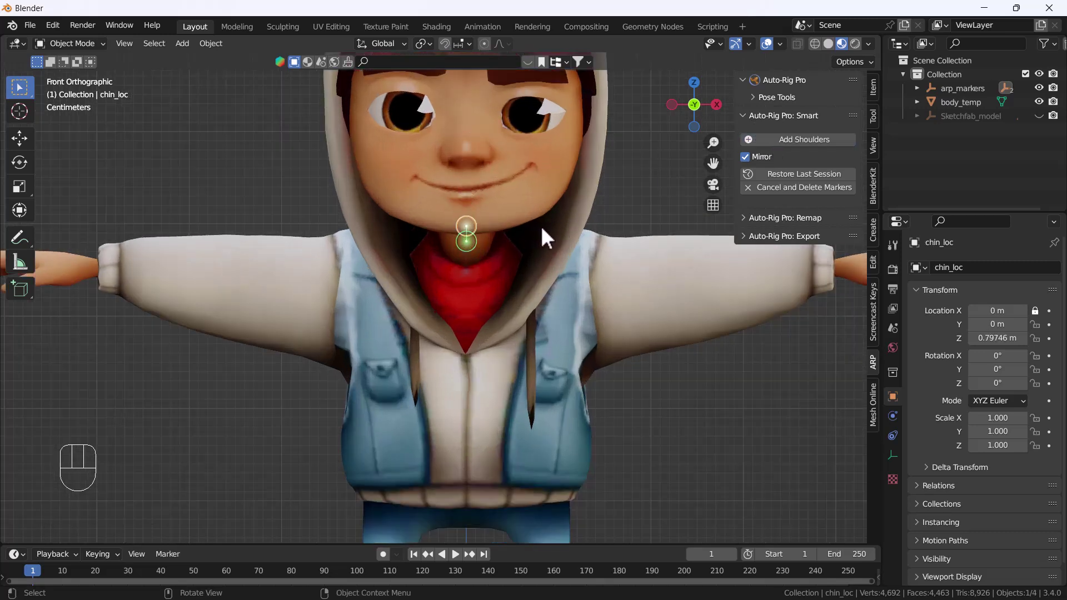
# From the right side, move the chin marker forward onto the chin's tip, to about Y -0.184 m and Z 0.803 m
pyautogui.press('`')
pyautogui.click(653, 226)
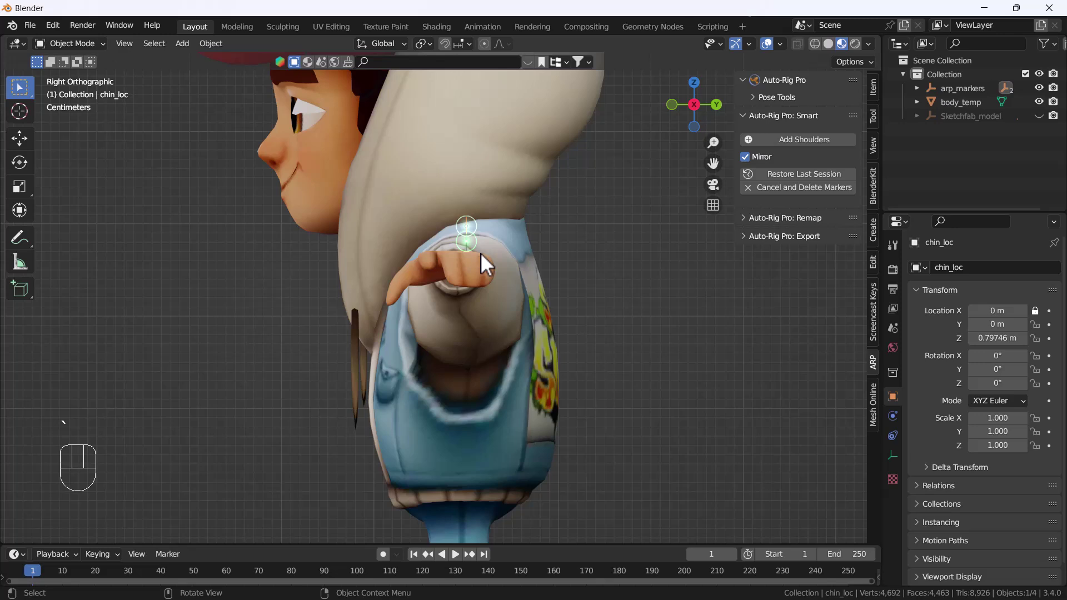
pyautogui.press('g')
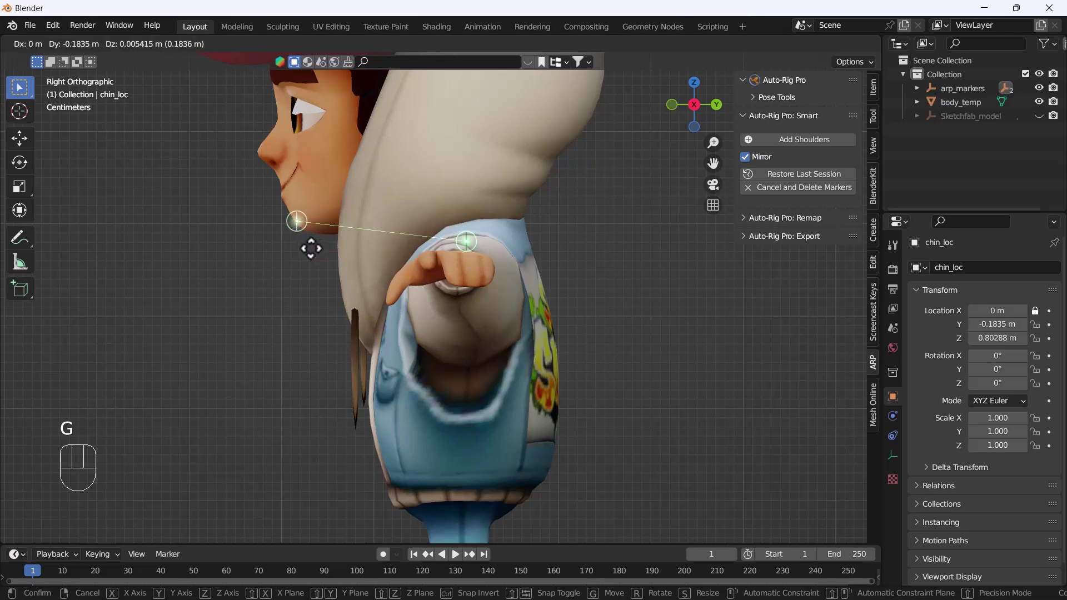
pyautogui.click(311, 247)
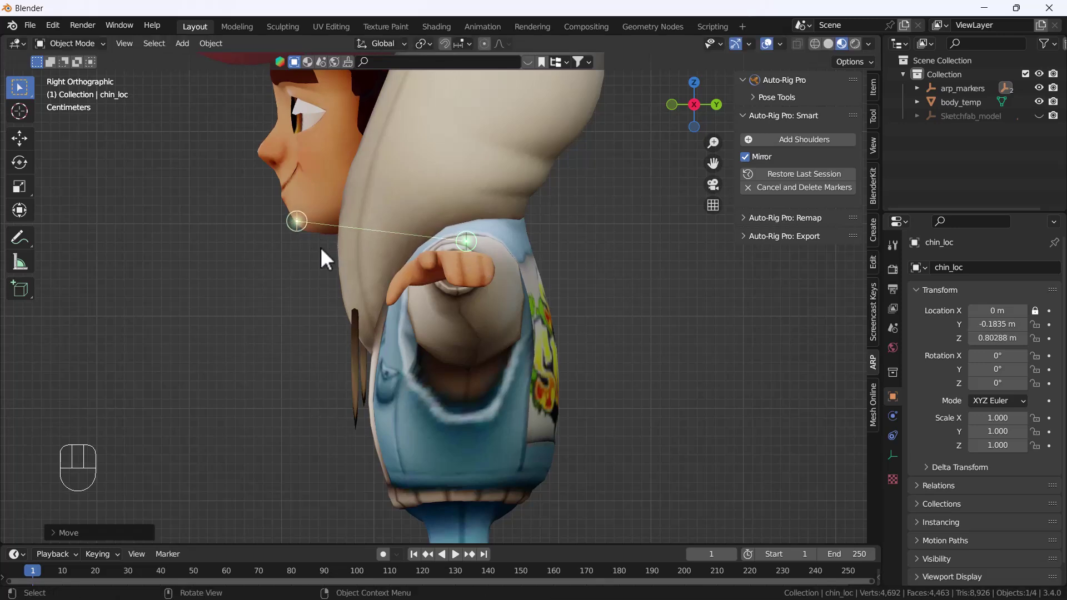
# In front view, add mirrored shoulder markers where the sleeves meet the vest, at about X 0.130 m and Z 0.733 m
pyautogui.press('`')
pyautogui.press('`')
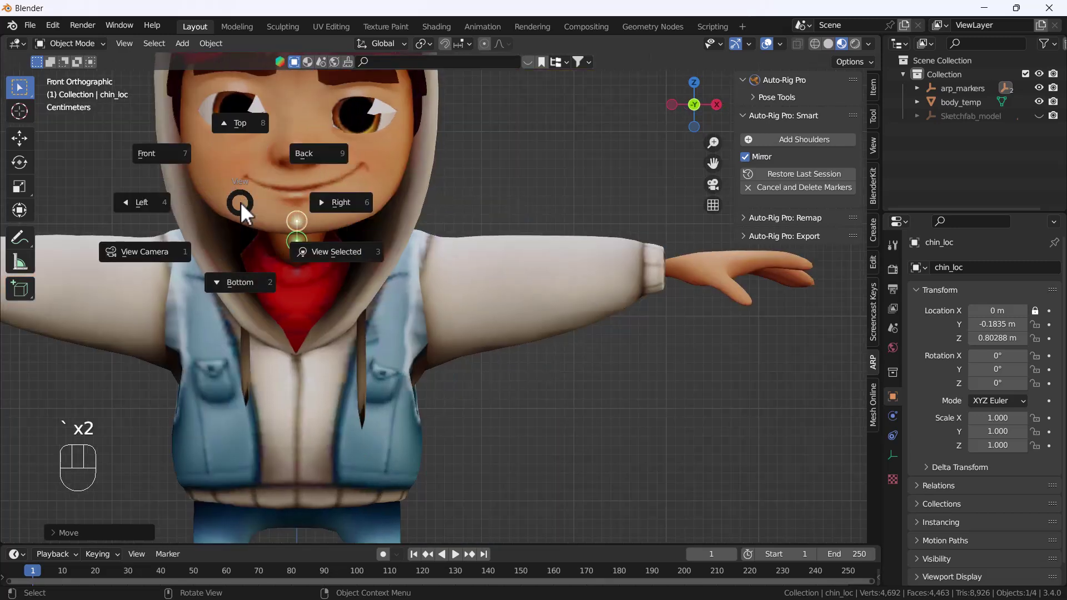
pyautogui.keyDown('shift'); pyautogui.moveTo(358, 256); pyautogui.dragTo(494, 364, button='middle'); pyautogui.keyUp('shift')
pyautogui.moveTo(569, 380)
pyautogui.keyDown('shift'); pyautogui.mouseDown(button='middle')
pyautogui.moveTo(541, 374)
pyautogui.moveTo(499, 330)
pyautogui.mouseUp(button='middle'); pyautogui.keyUp('shift')
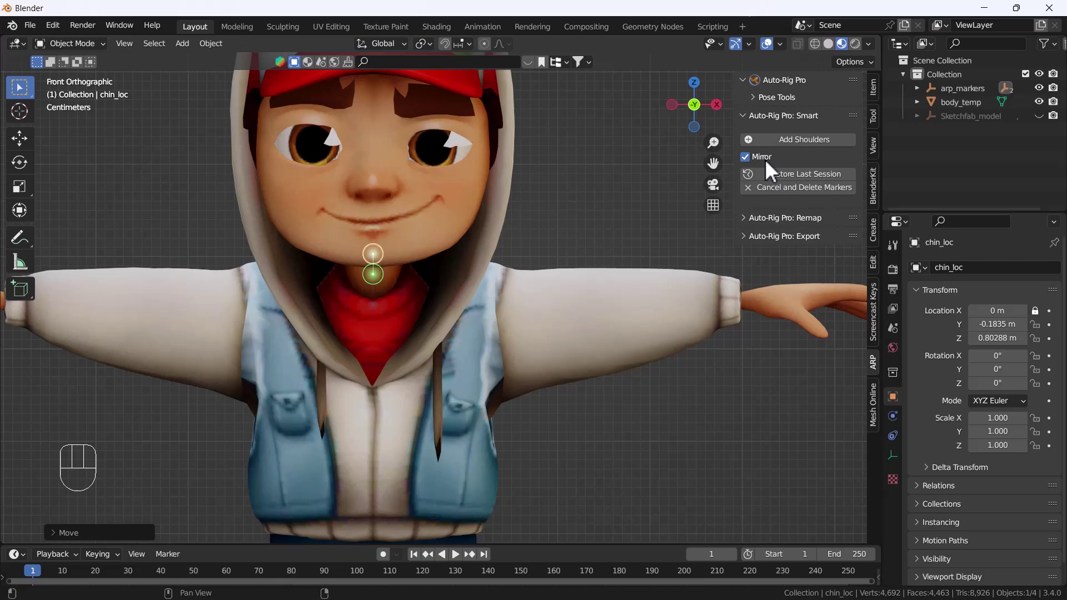
pyautogui.click(785, 139)
pyautogui.click(520, 330)
pyautogui.moveTo(520, 330); pyautogui.dragTo(495, 318)
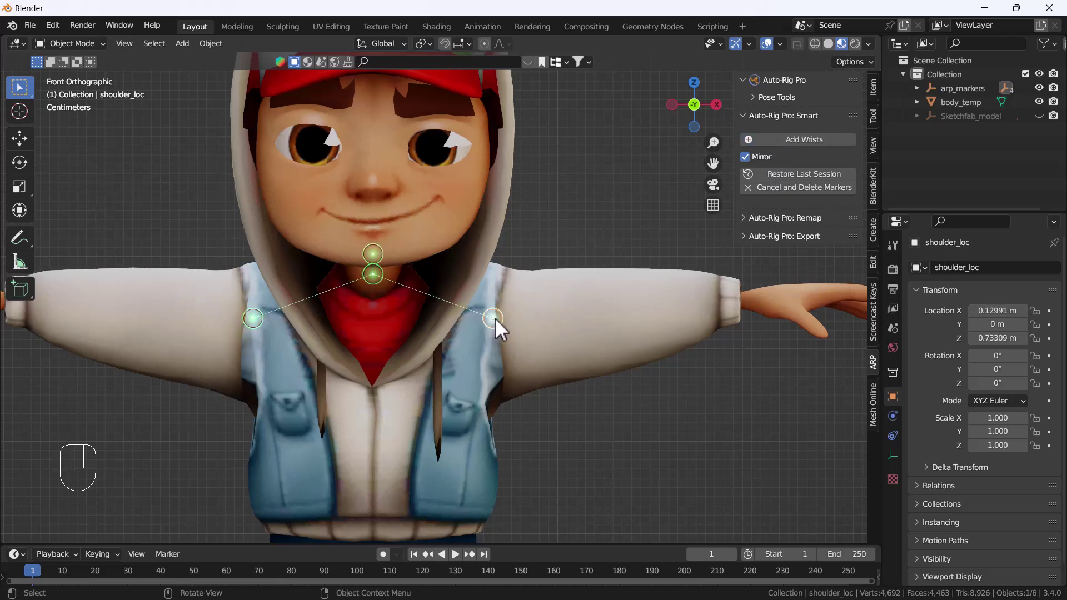
# Add mirrored wrist markers at the sleeve cuffs, at about X 0.402 m and Z 0.754 m
pyautogui.keyDown('shift'); pyautogui.moveTo(625, 305); pyautogui.dragTo(479, 299, button='middle'); pyautogui.keyUp('shift')
pyautogui.click(787, 141)
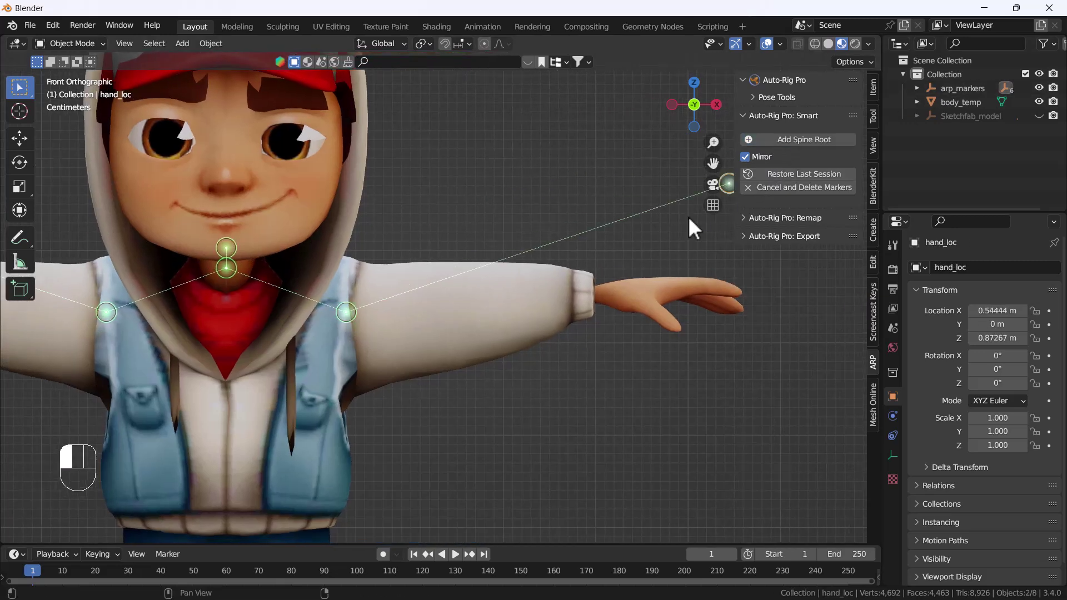
pyautogui.click(600, 292)
# Add the spine root marker at the bottom hem of the jacket, at a height of about 0.508 m
pyautogui.scroll(-4, 599, 292)
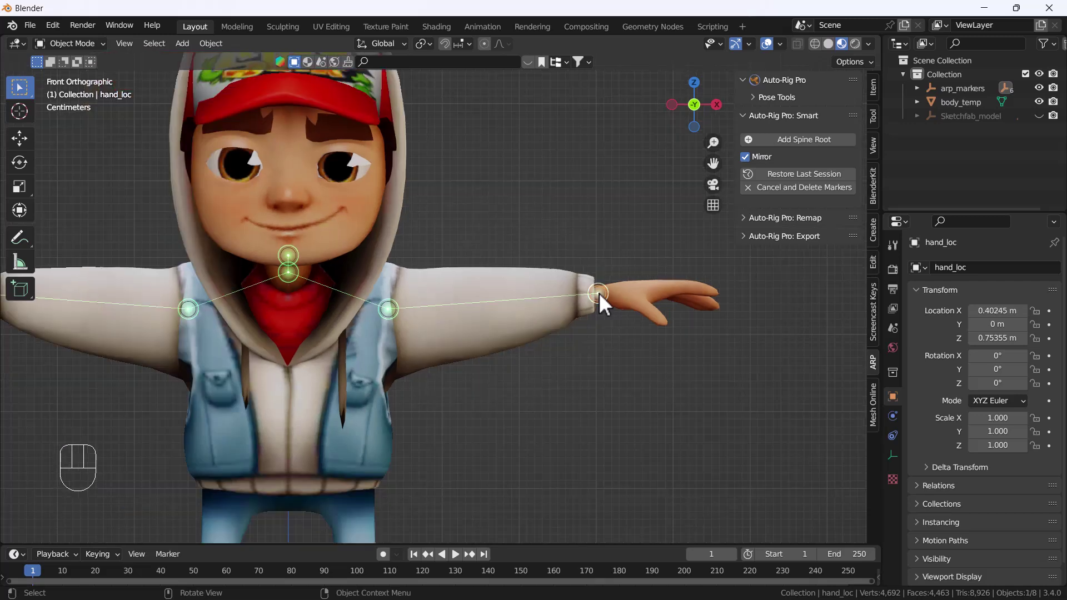
pyautogui.keyDown('shift'); pyautogui.moveTo(599, 292); pyautogui.dragTo(673, 199, button='middle'); pyautogui.keyUp('shift')
pyautogui.click(801, 141)
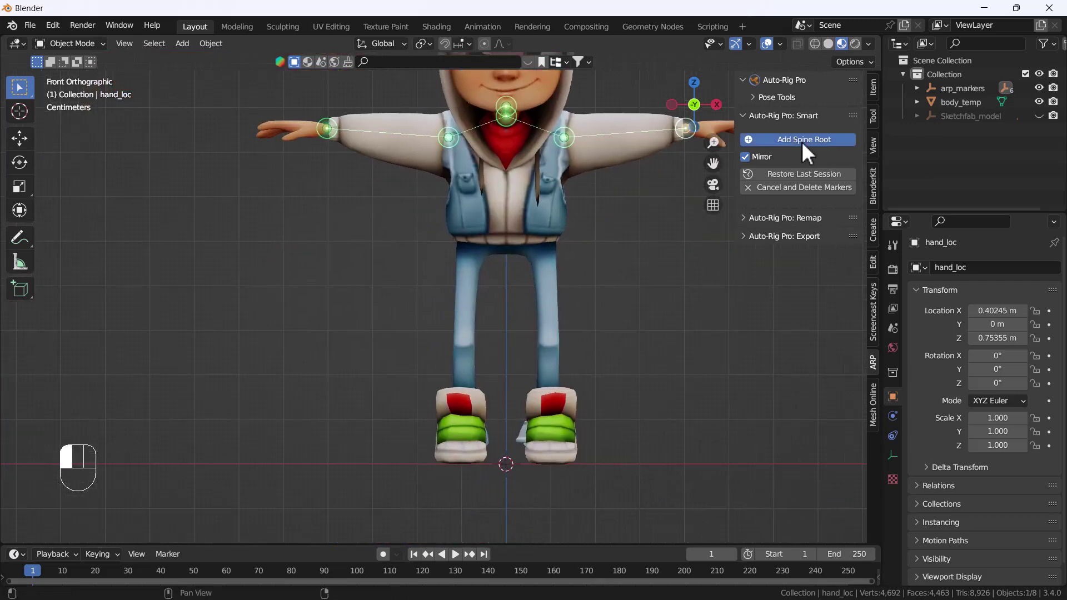
pyautogui.moveTo(544, 245); pyautogui.dragTo(543, 237)
# Add mirrored ankle markers at the tops of the shoes, at about X 0.099 m and Z 0.113 m
pyautogui.scroll(-3, 471, 269)
pyautogui.keyDown('shift'); pyautogui.moveTo(520, 302); pyautogui.dragTo(497, 326, button='middle'); pyautogui.keyUp('shift')
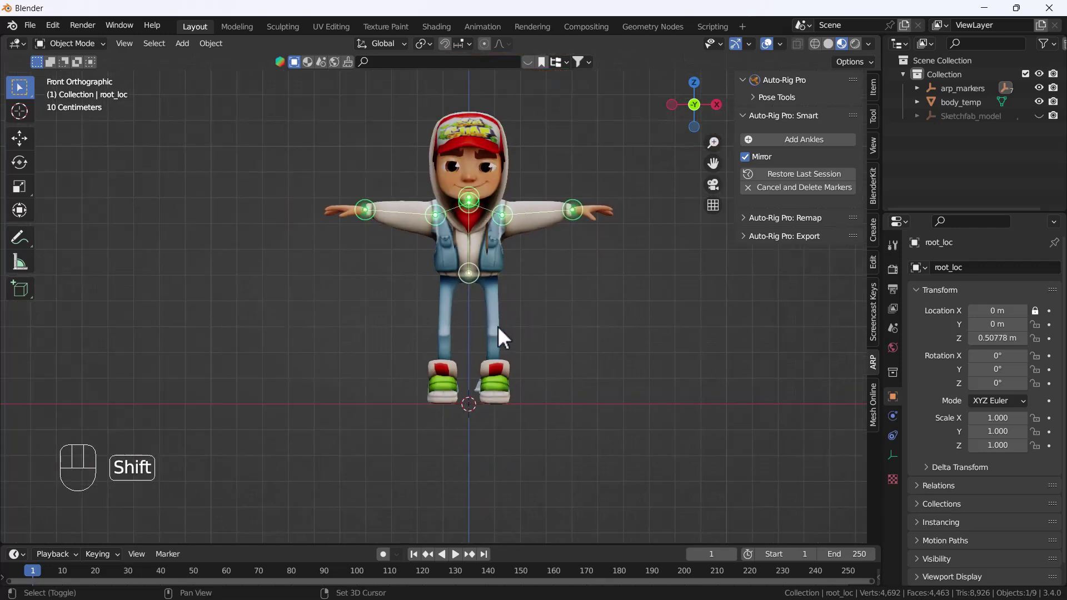
pyautogui.scroll(3, 498, 325)
pyautogui.moveTo(486, 285)
pyautogui.keyDown('shift'); pyautogui.mouseDown(button='middle')
pyautogui.moveTo(484, 305)
pyautogui.moveTo(473, 300)
pyautogui.mouseUp(button='middle'); pyautogui.keyUp('shift')
pyautogui.click(793, 141)
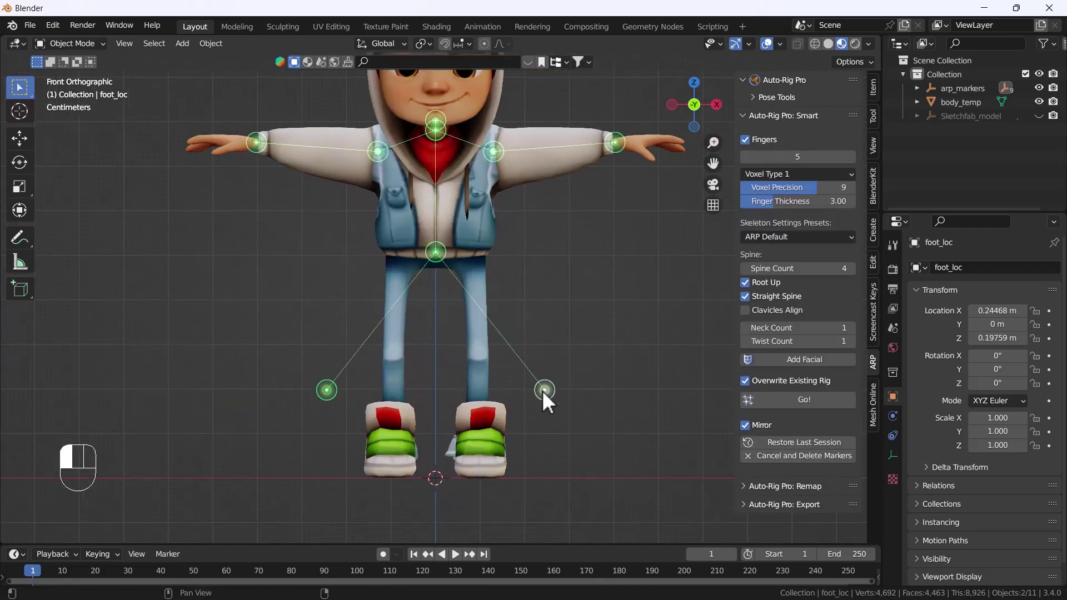
pyautogui.moveTo(481, 424); pyautogui.dragTo(480, 428)
# In the right side view, move the ankle marker backward and slightly down into the ankle above the heel
pyautogui.press('`')
pyautogui.click(667, 420)
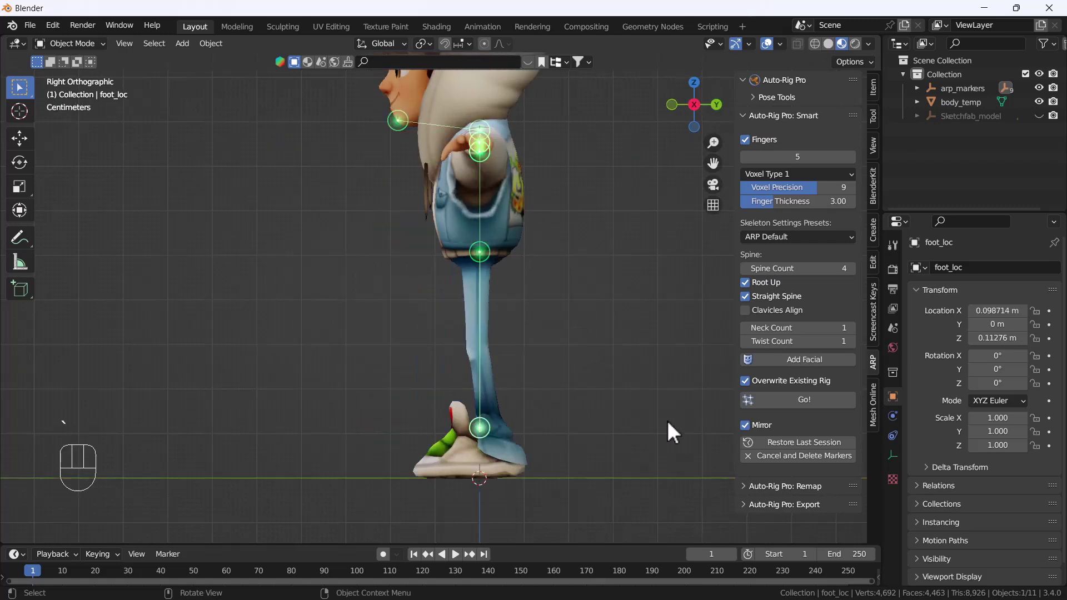
pyautogui.scroll(3, 492, 424)
pyautogui.press('g')
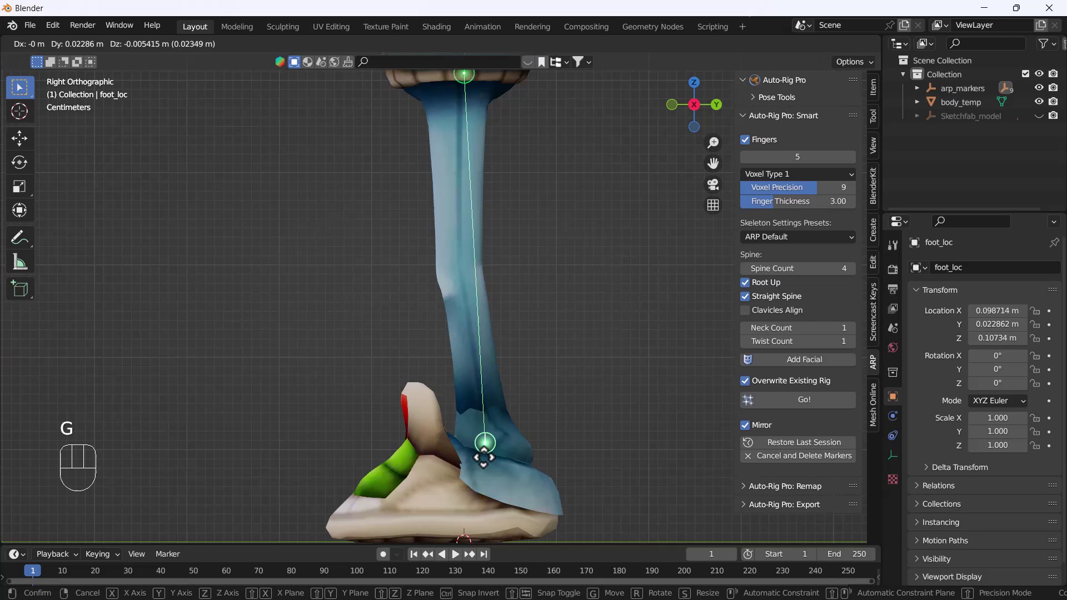
pyautogui.click(501, 443)
# Shift the spine root marker slightly back within the waist, to about Y 0.007 m and Z 0.510 m
pyautogui.keyDown('shift'); pyautogui.moveTo(489, 266); pyautogui.dragTo(486, 528, button='middle'); pyautogui.keyUp('shift')
pyautogui.scroll(2, 472, 368)
pyautogui.click(472, 366)
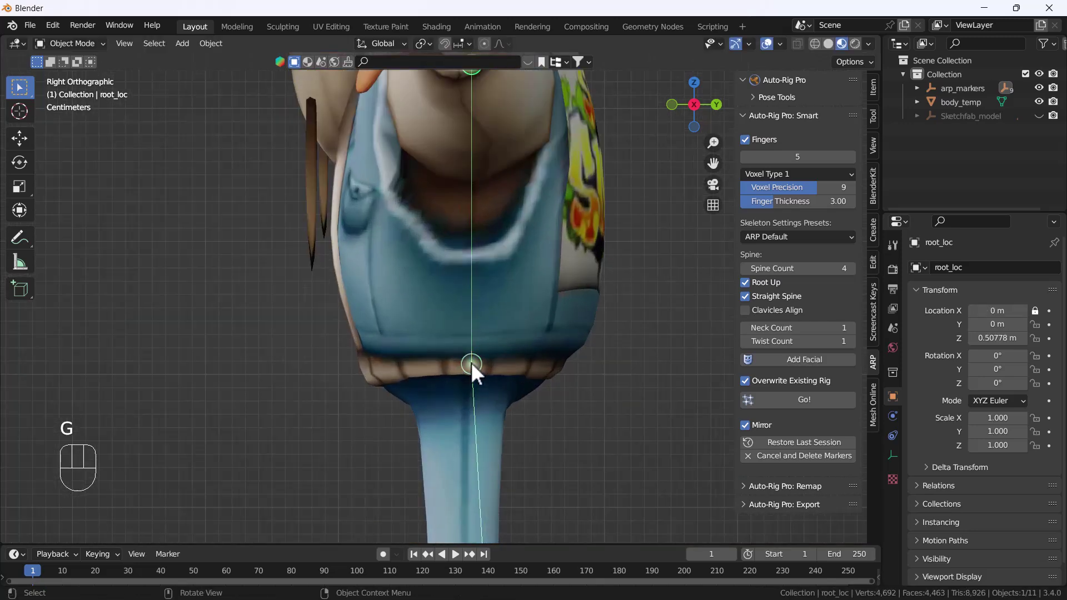
pyautogui.press('g')
pyautogui.click(480, 361)
# From the top view, move the shoulder marker back to about Y 0.018 m to centre it in the sleeve
pyautogui.keyDown('shift'); pyautogui.moveTo(496, 134); pyautogui.dragTo(501, 375, button='middle'); pyautogui.keyUp('shift')
pyautogui.press('`')
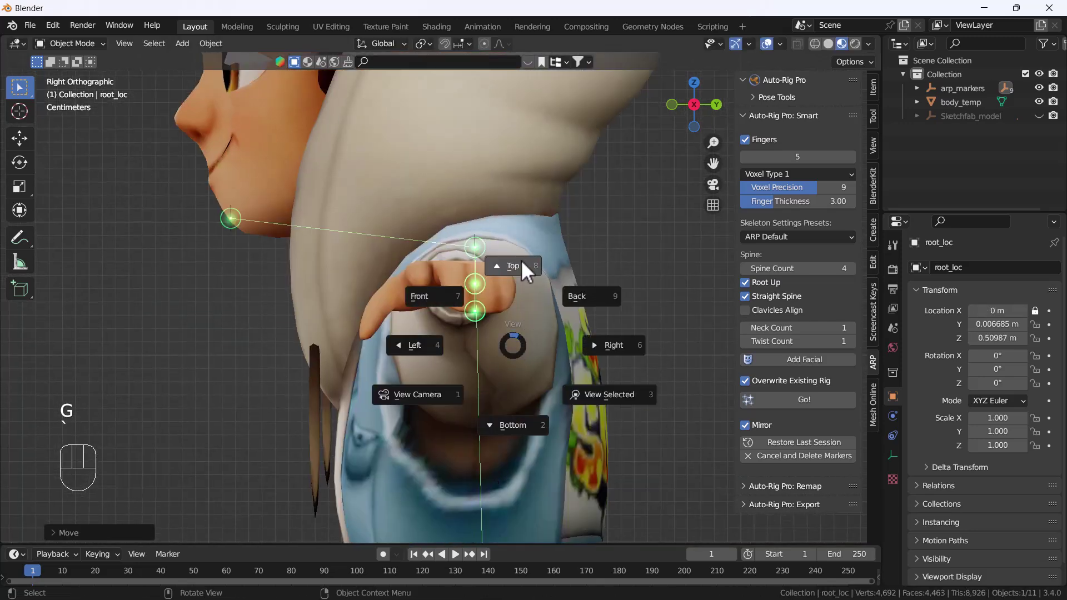
pyautogui.click(521, 259)
pyautogui.keyDown('shift'); pyautogui.moveTo(609, 455); pyautogui.dragTo(431, 264, button='middle'); pyautogui.keyUp('shift')
pyautogui.scroll(3, 428, 285)
pyautogui.click(424, 317)
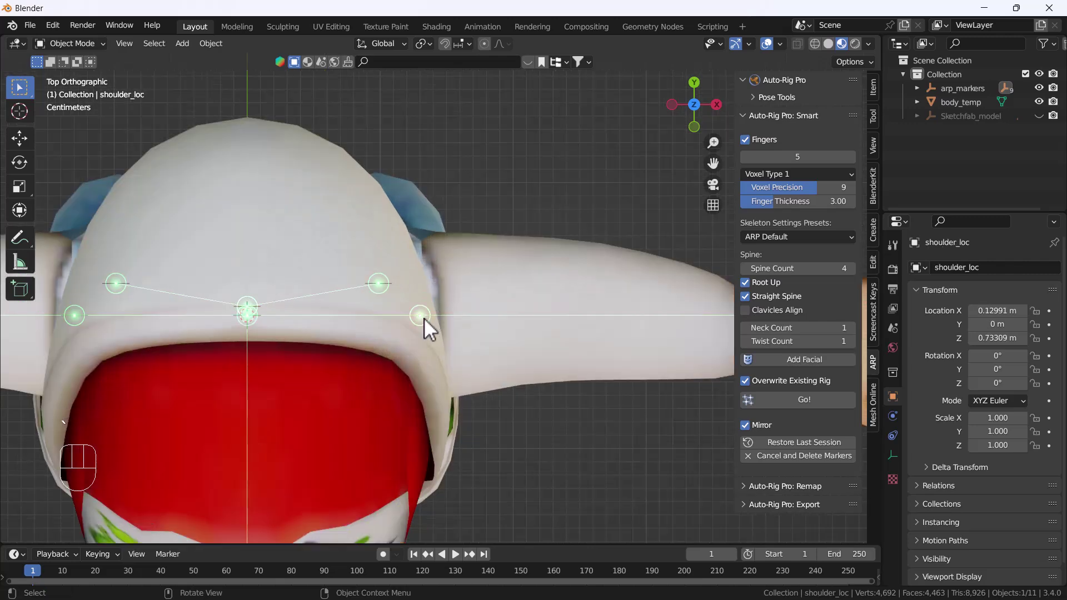
pyautogui.press('g')
pyautogui.click(424, 295)
# Move the wrist marker forward to the centre of the cuff, at about Y -0.017 m, and return to the front view
pyautogui.scroll(-2, 425, 296)
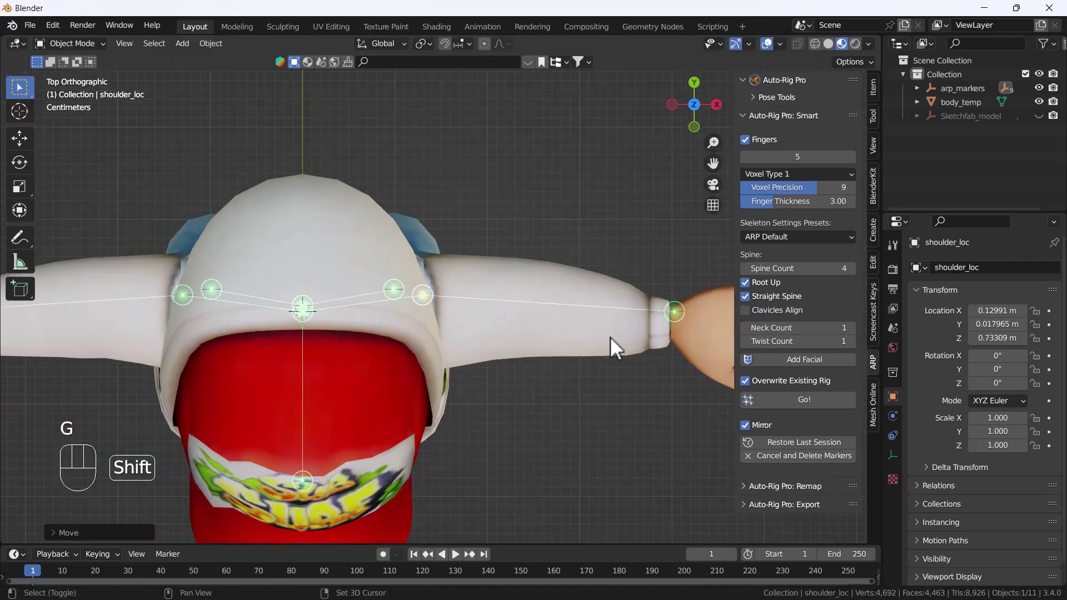
pyautogui.keyDown('shift'); pyautogui.moveTo(610, 337); pyautogui.dragTo(455, 332, button='middle'); pyautogui.keyUp('shift')
pyautogui.scroll(2, 554, 315)
pyautogui.click(517, 295)
pyautogui.press('g')
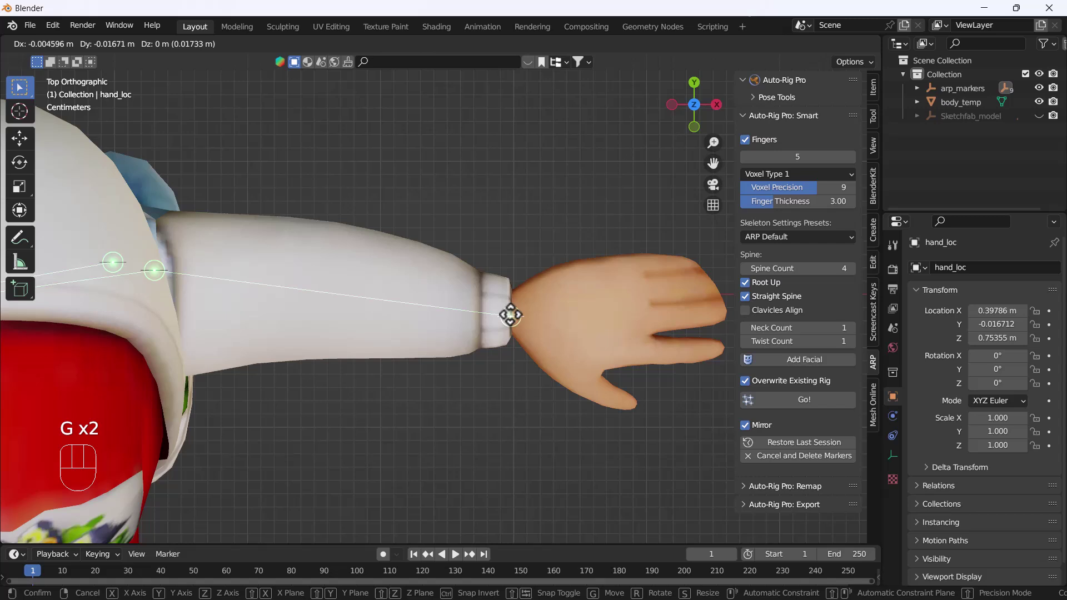
pyautogui.click(512, 309)
pyautogui.scroll(-2, 510, 320)
pyautogui.scroll(-5, 509, 319)
pyautogui.press('`')
pyautogui.click(363, 252)
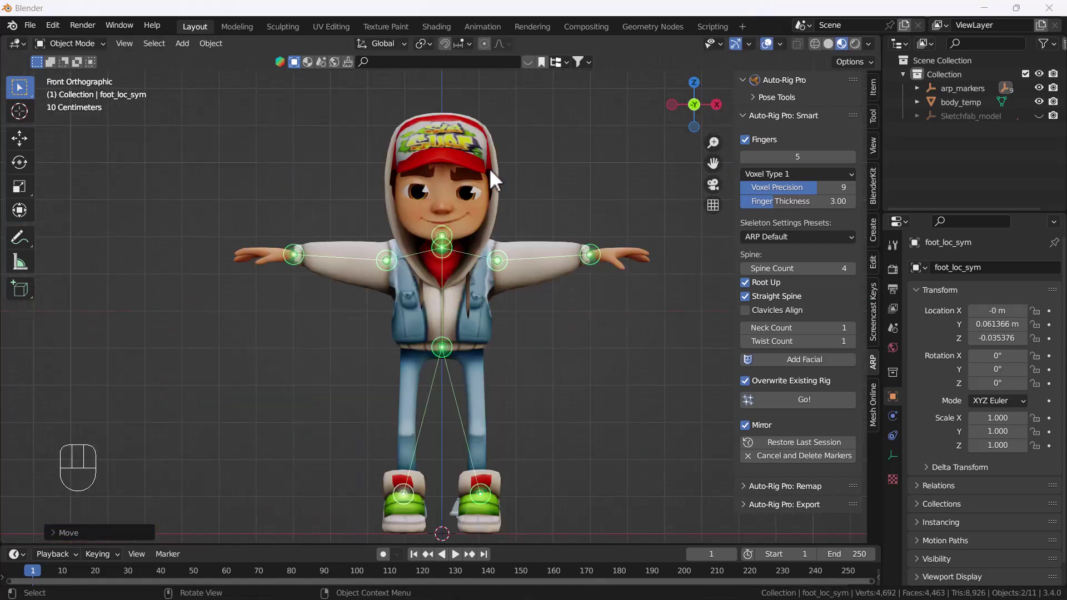
# Set the Smart finger count to 2, generate the reference bones from the markers, and switch the rig to Object Mode
pyautogui.click(743, 155)
pyautogui.click(743, 155)
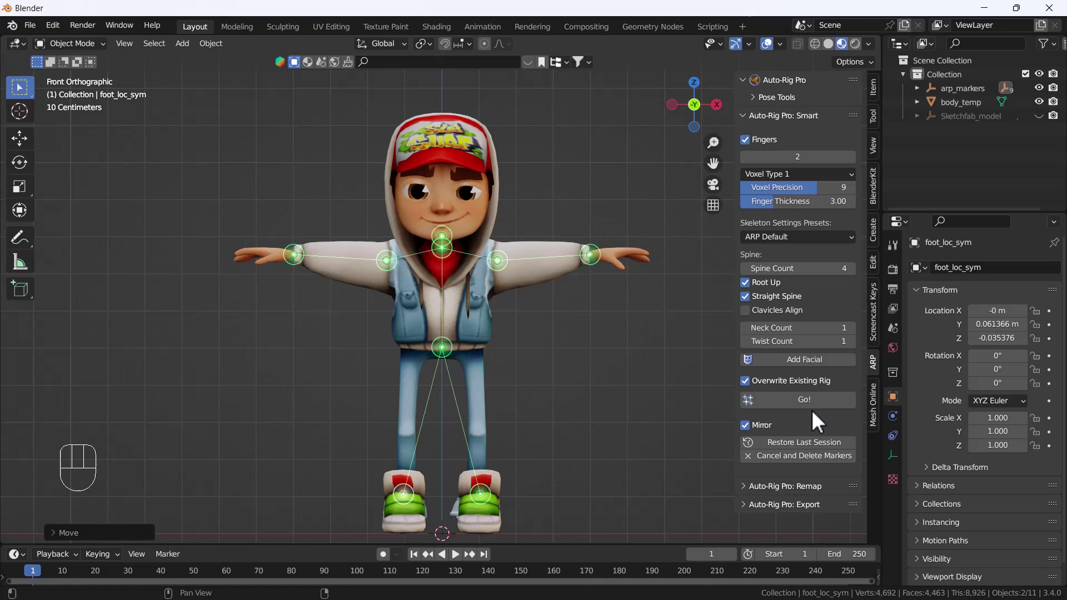
pyautogui.click(812, 395)
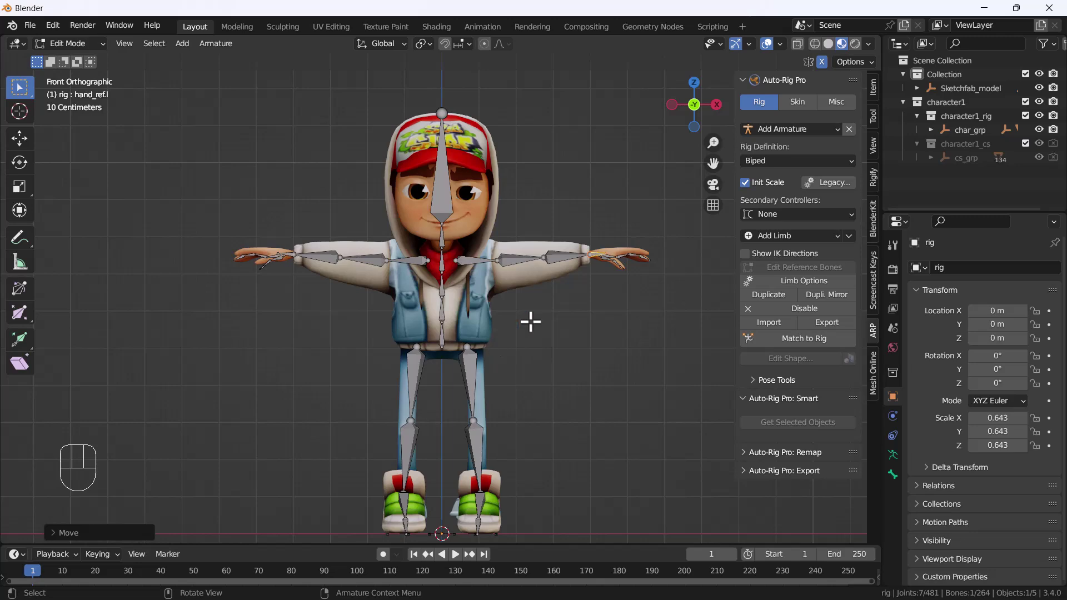
pyautogui.moveTo(519, 270); pyautogui.dragTo(519, 305, button='middle')
pyautogui.press('Tab')
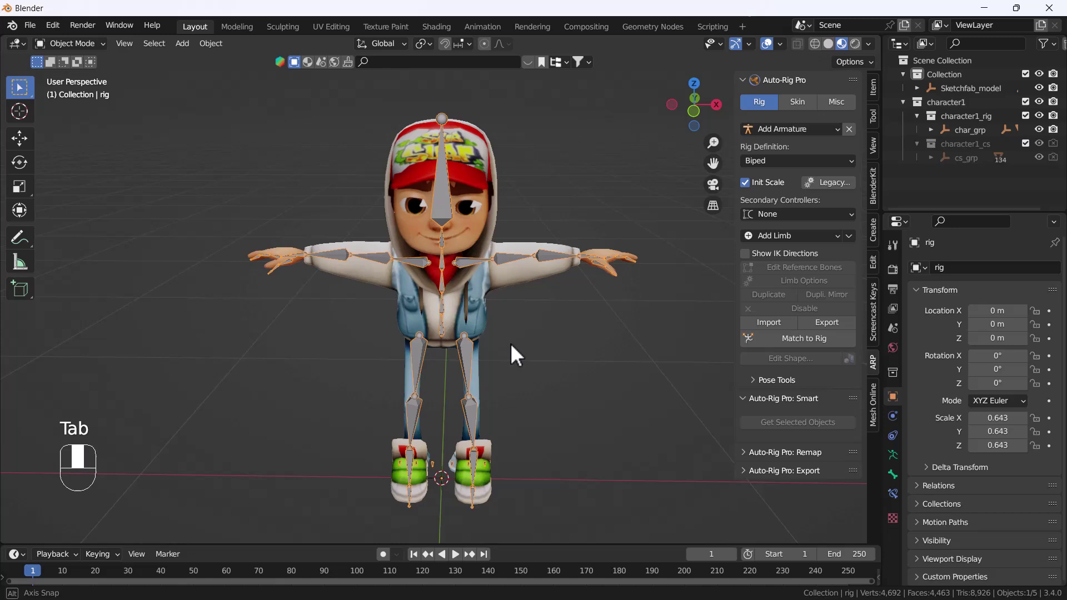
pyautogui.keyDown('shift'); pyautogui.moveTo(510, 342); pyautogui.dragTo(499, 330, button='middle'); pyautogui.keyUp('shift')
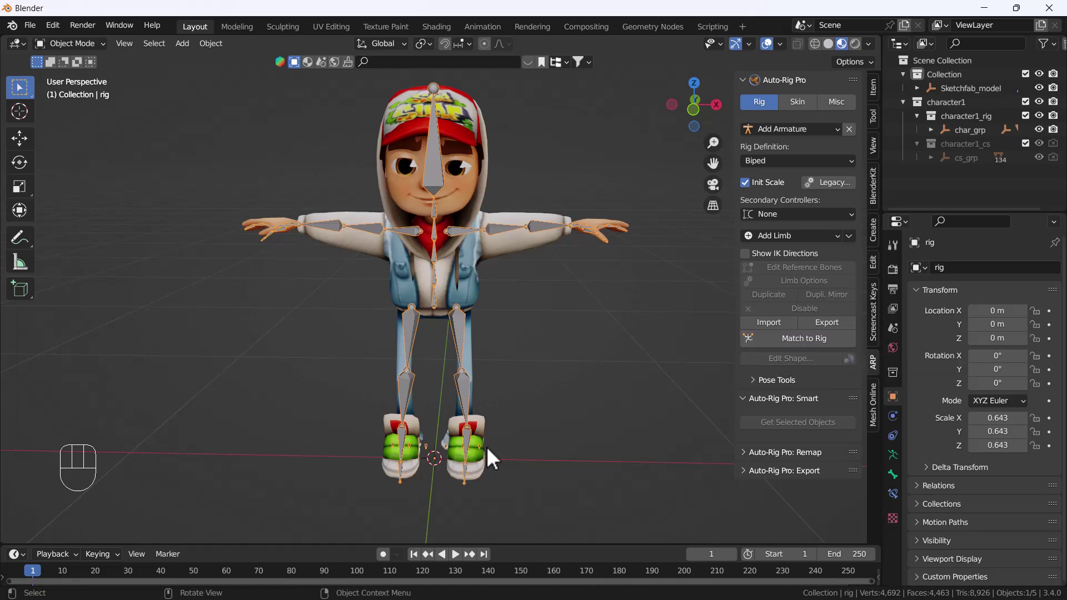
# In Edit Mode, move the foot's heel and bank reference bones backward along Y by about 0.03 m, just behind the shoe
pyautogui.moveTo(486, 446); pyautogui.dragTo(589, 423, button='middle')
pyautogui.scroll(5, 464, 387)
pyautogui.scroll(4, 551, 383)
pyautogui.press('Tab')
pyautogui.click(527, 355)
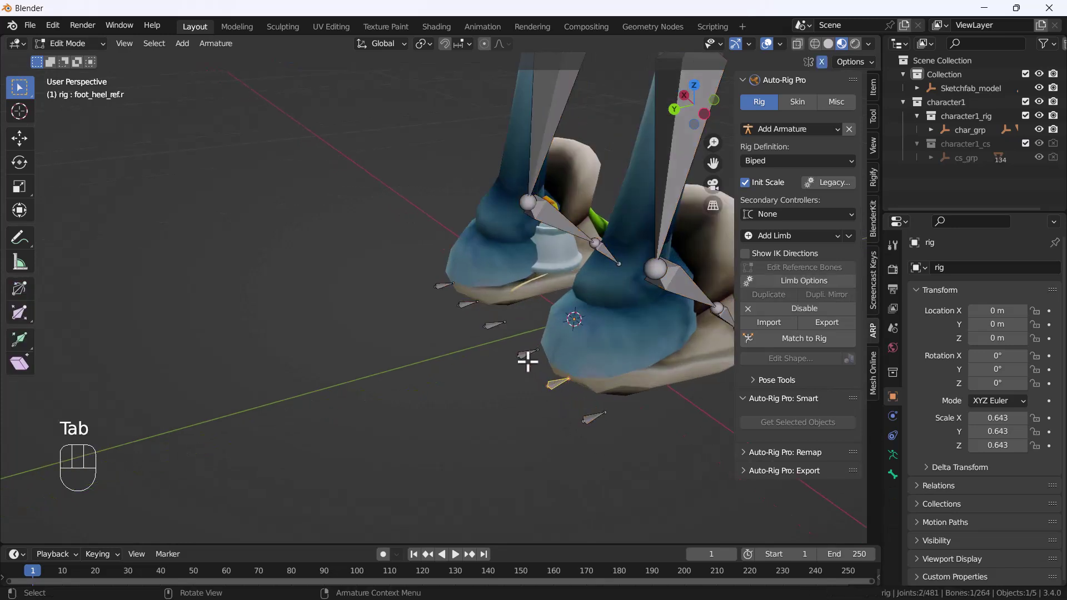
pyautogui.keyDown('shift'); pyautogui.click(557, 383); pyautogui.keyUp('shift')
pyautogui.moveTo(605, 398); pyautogui.dragTo(600, 405, button='middle')
pyautogui.press('g')
pyautogui.press('y')
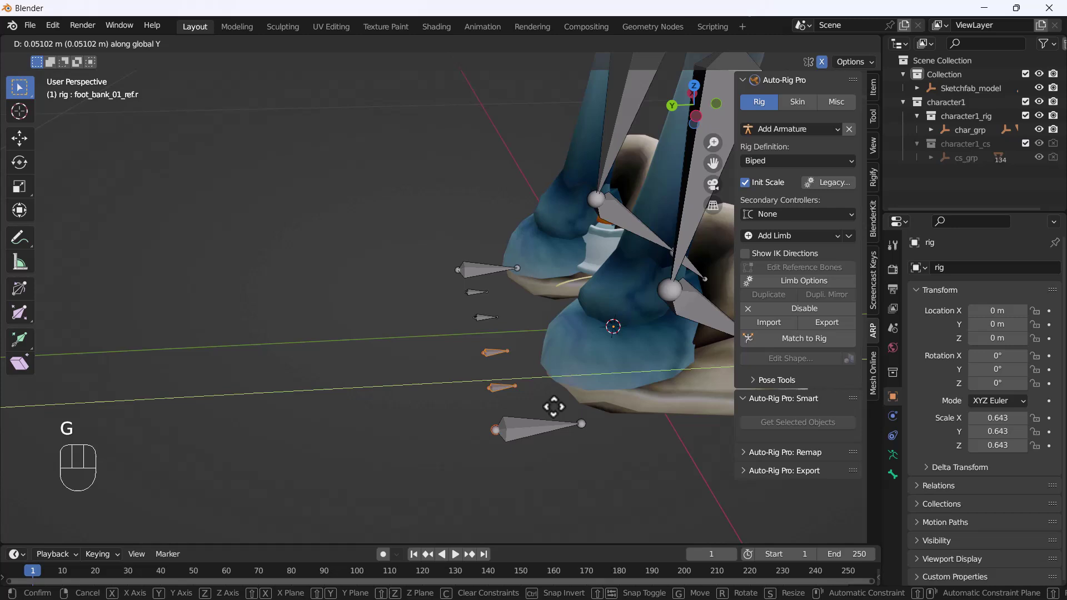
pyautogui.keyDown('shift'); pyautogui.click(570, 422); pyautogui.keyUp('shift')
pyautogui.press('g')
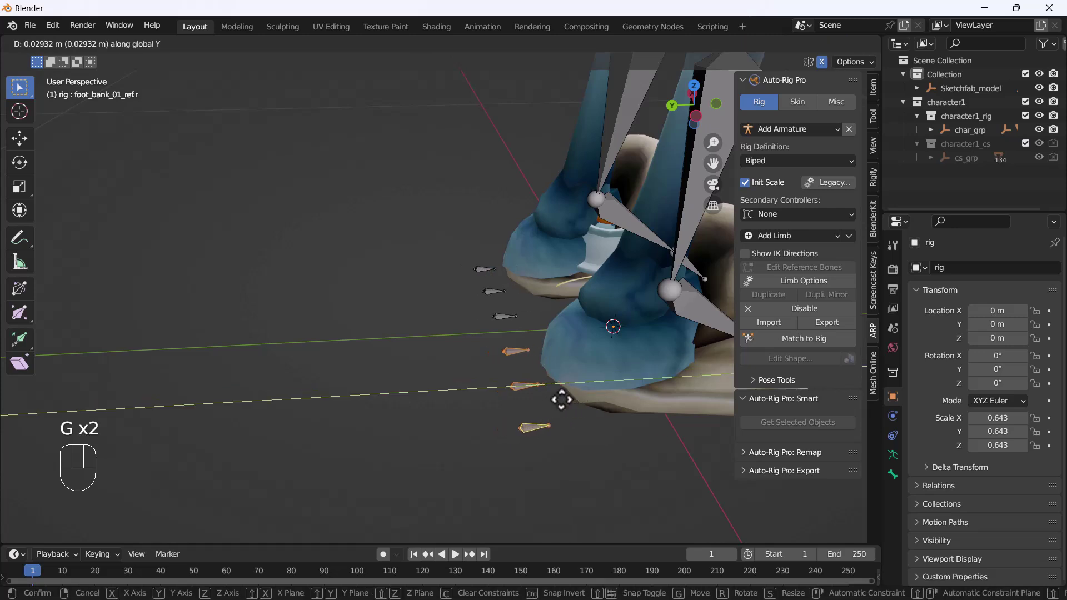
pyautogui.click(560, 381)
# From the right side view, move the ankle joint back and down into the heel, and nudge the ball joint slightly back and up
pyautogui.press('`')
pyautogui.click(662, 382)
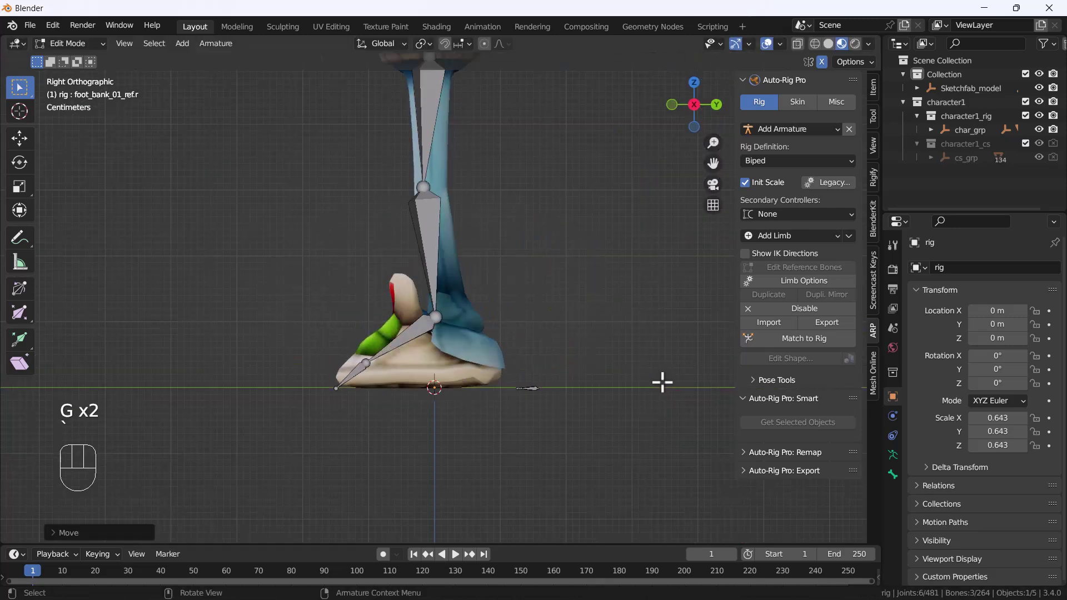
pyautogui.click(449, 310)
pyautogui.press('g')
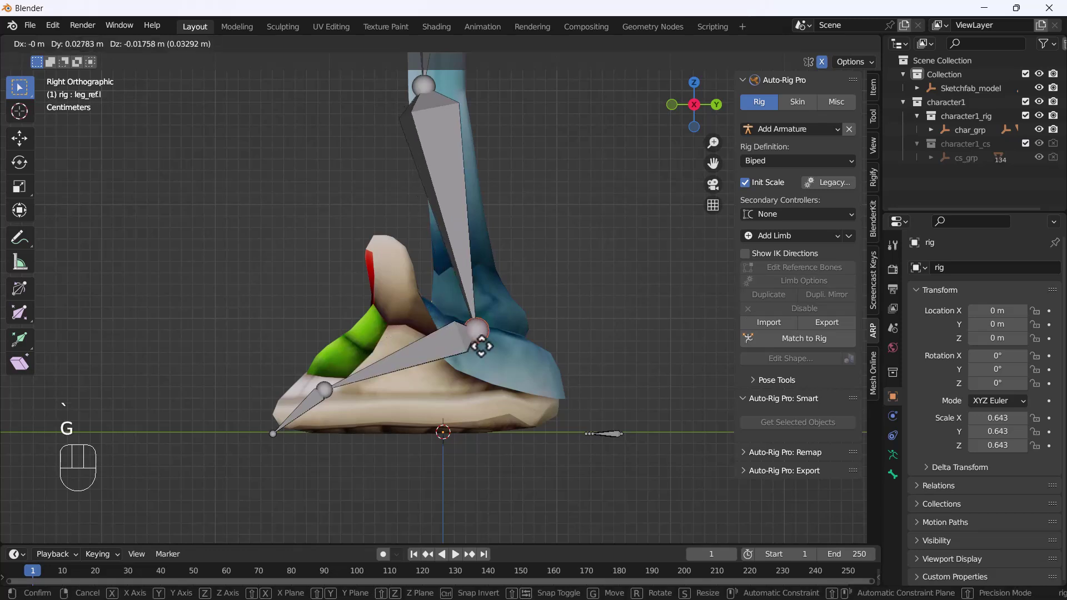
pyautogui.click(502, 361)
pyautogui.click(317, 391)
pyautogui.press('g')
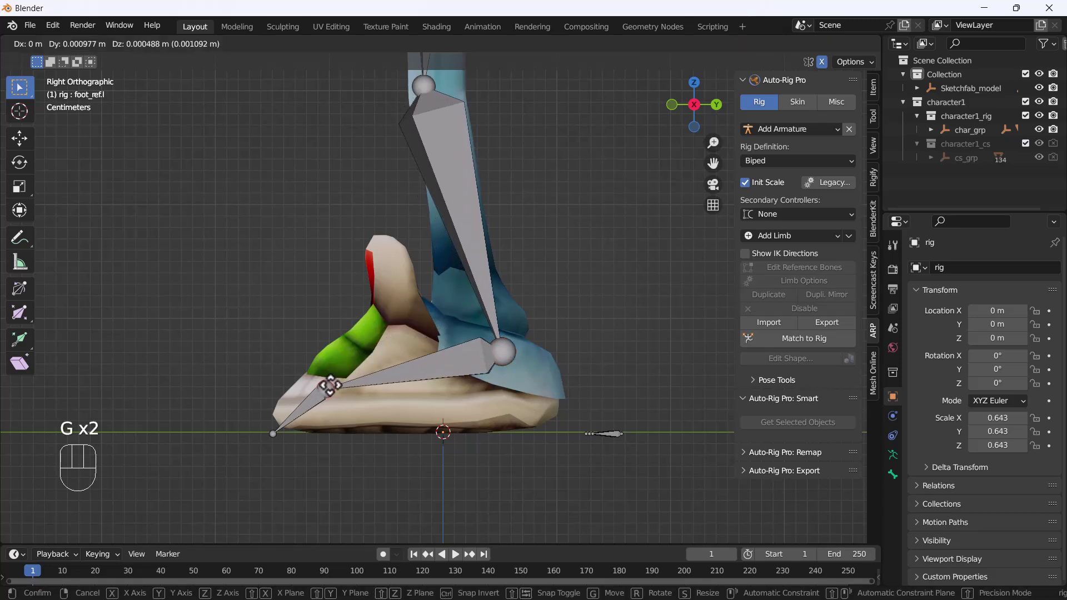
pyautogui.click(334, 383)
# From the top view, move the left elbow joint slightly forward and inward to centre it in the sleeve
pyautogui.scroll(-4, 441, 317)
pyautogui.scroll(-3, 466, 302)
pyautogui.press('`')
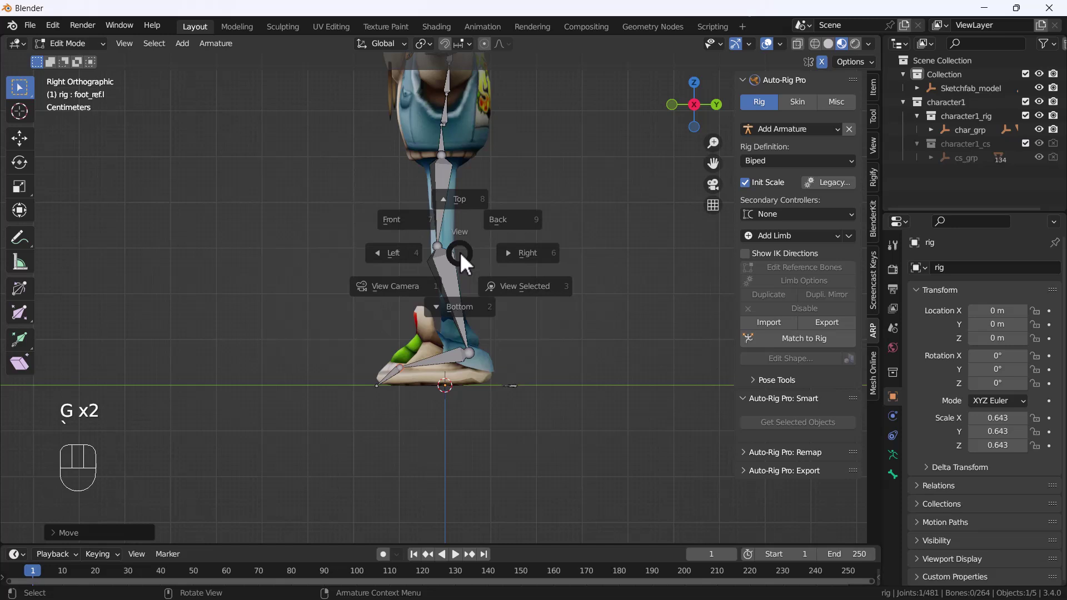
pyautogui.click(468, 192)
pyautogui.keyDown('shift'); pyautogui.moveTo(415, 276); pyautogui.dragTo(438, 306, button='middle'); pyautogui.keyUp('shift')
pyautogui.scroll(3, 436, 360)
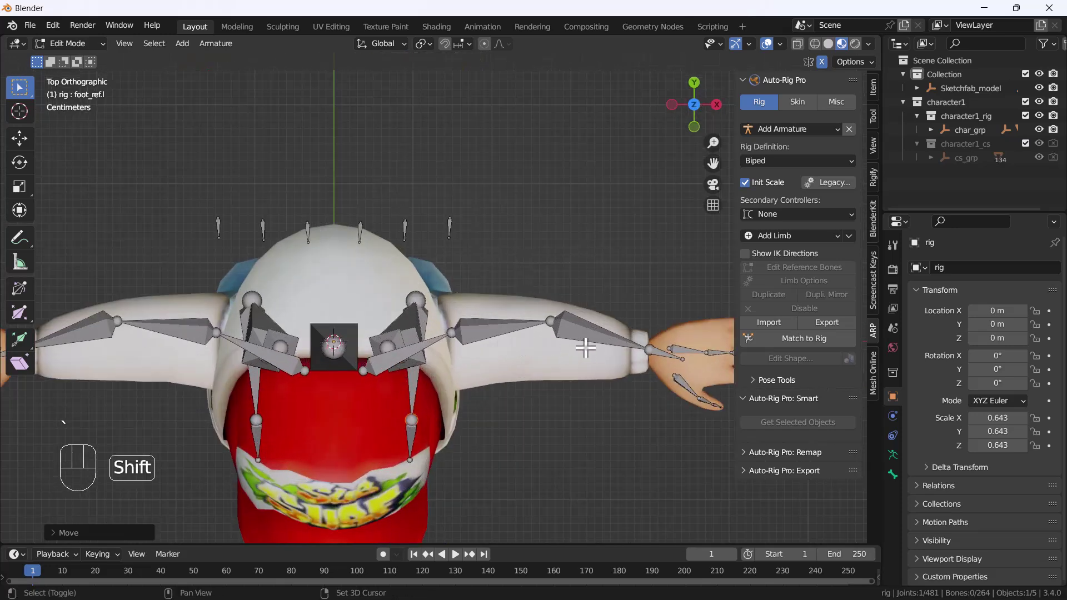
pyautogui.keyDown('shift'); pyautogui.moveTo(583, 347); pyautogui.dragTo(471, 297, button='middle'); pyautogui.keyUp('shift')
pyautogui.click(433, 277)
pyautogui.press('g')
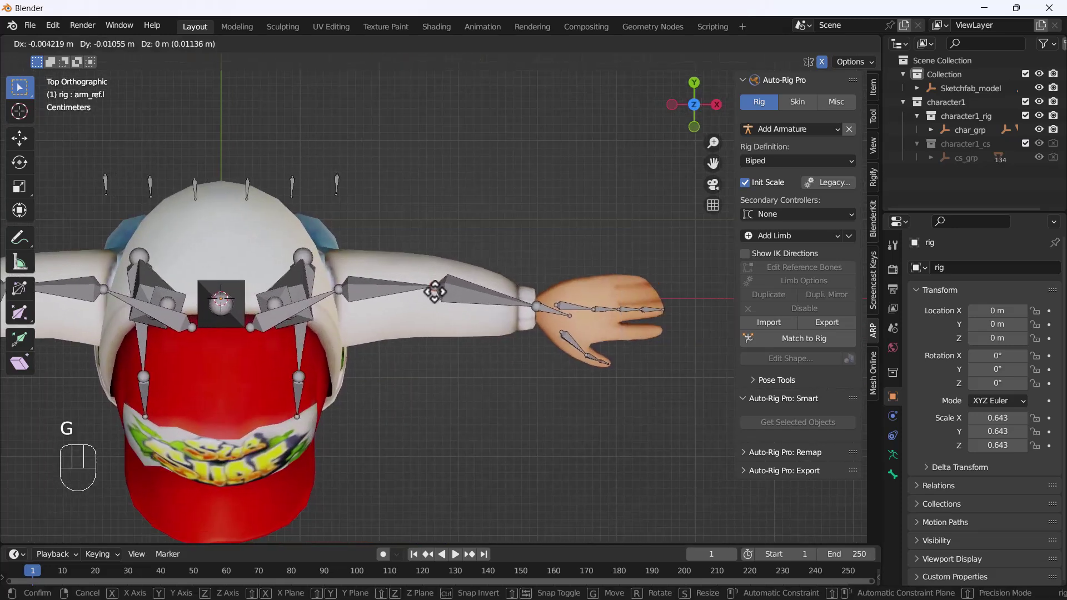
pyautogui.click(427, 297)
# Leave bone editing and run Match to Rig to generate the biped controllers, returning to the front view
pyautogui.scroll(-4, 428, 297)
pyautogui.moveTo(425, 394); pyautogui.dragTo(414, 289, button='middle')
pyautogui.moveTo(418, 334); pyautogui.dragTo(454, 365, button='middle')
pyautogui.press('`')
pyautogui.click(347, 258)
pyautogui.press('Tab')
pyautogui.scroll(-1, 504, 358)
pyautogui.scroll(-1, 506, 357)
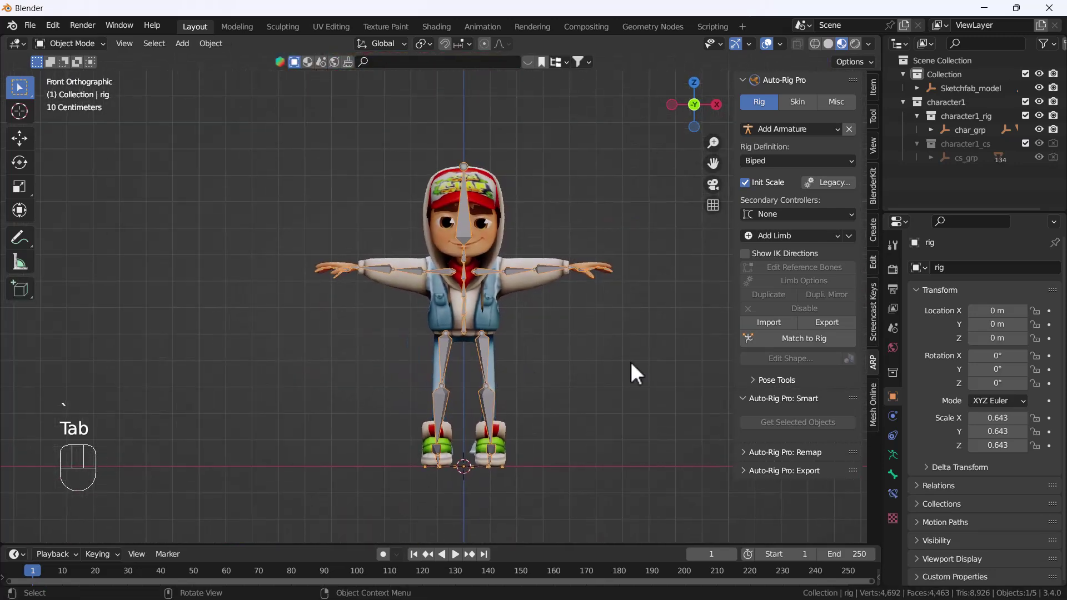
pyautogui.click(783, 336)
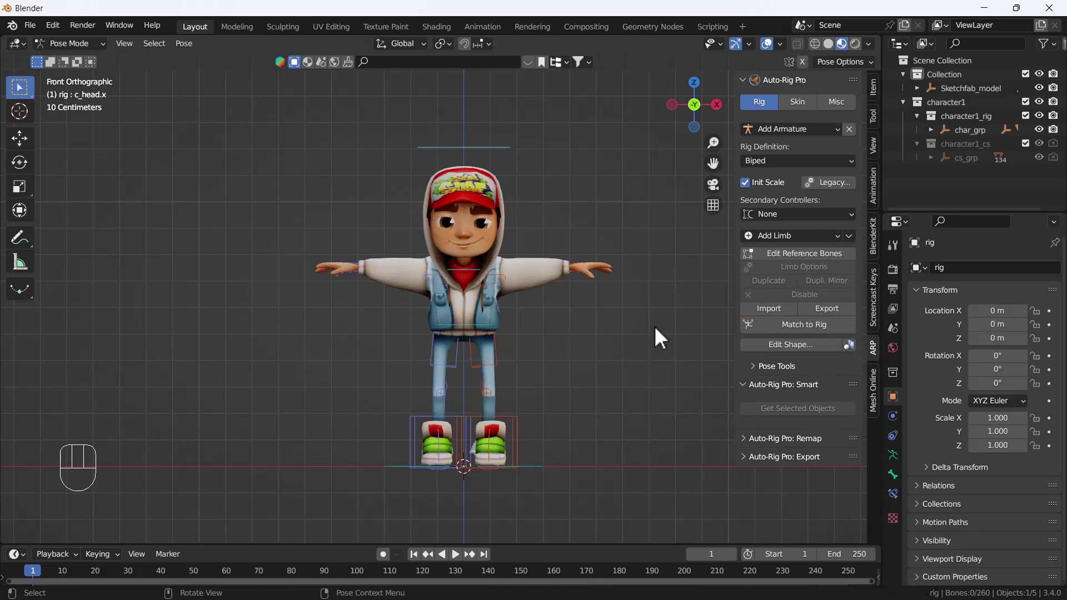
pyautogui.moveTo(528, 300); pyautogui.dragTo(508, 379, button='middle')
pyautogui.press('`')
pyautogui.click(405, 308)
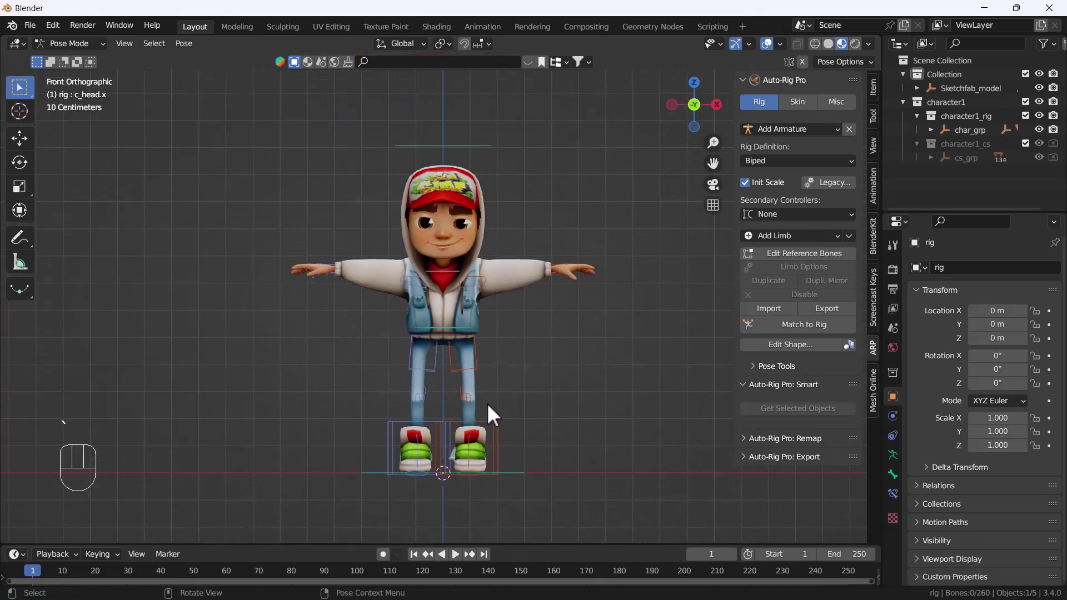
# In Object Mode, select the character mesh together with the rig as the active object and bind them with the Heat Maps engine
pyautogui.press('Tab')
pyautogui.press('Tab')
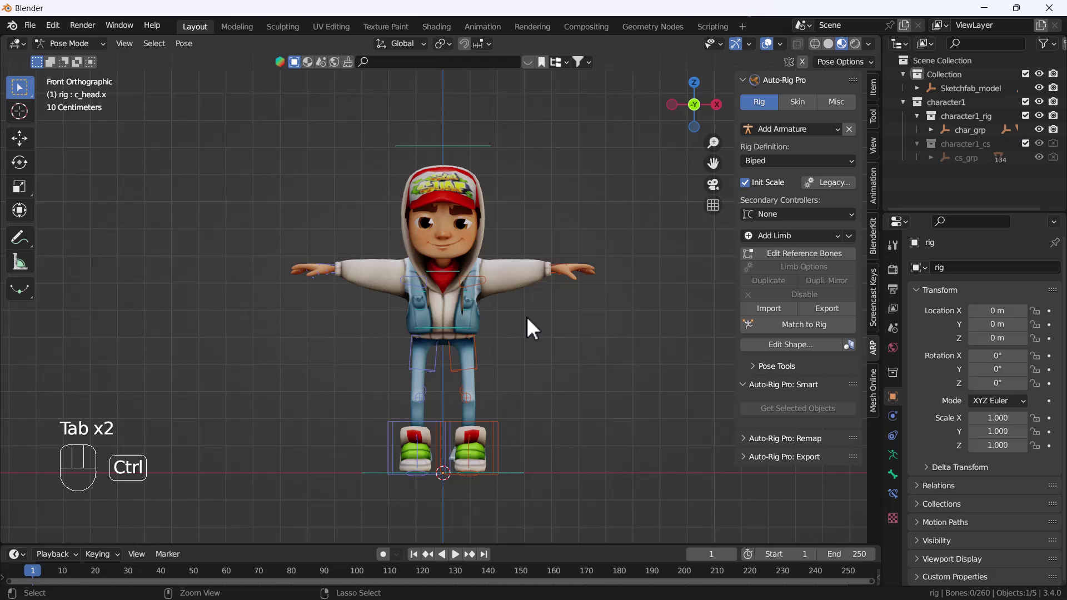
pyautogui.hotkey('ctrl', 'Tab')
pyautogui.click(527, 318)
pyautogui.scroll(-4, 542, 328)
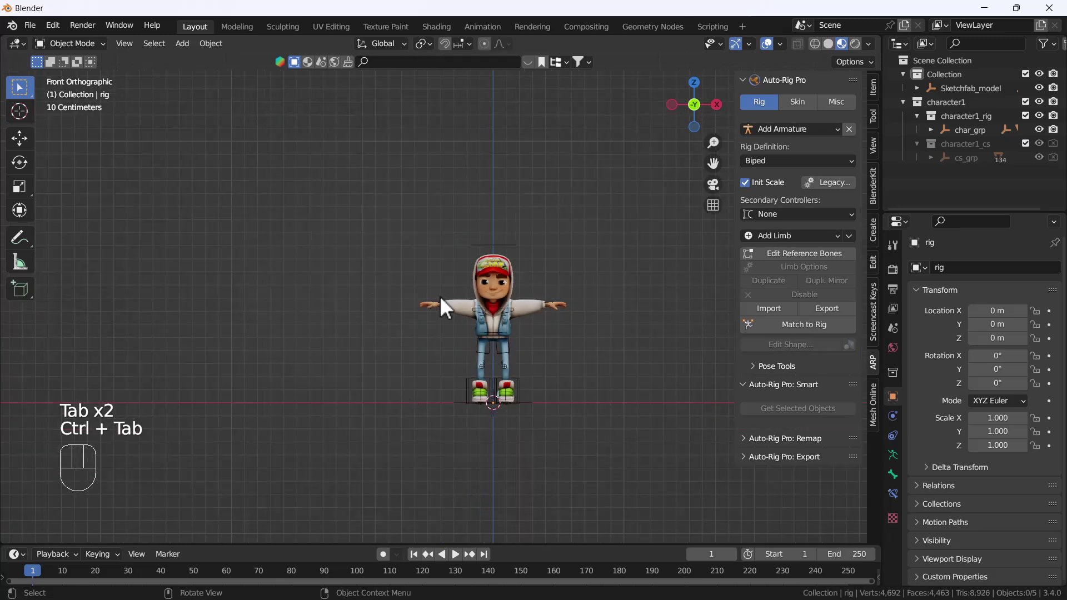
pyautogui.moveTo(276, 185); pyautogui.dragTo(644, 523)
pyautogui.scroll(5, 492, 275)
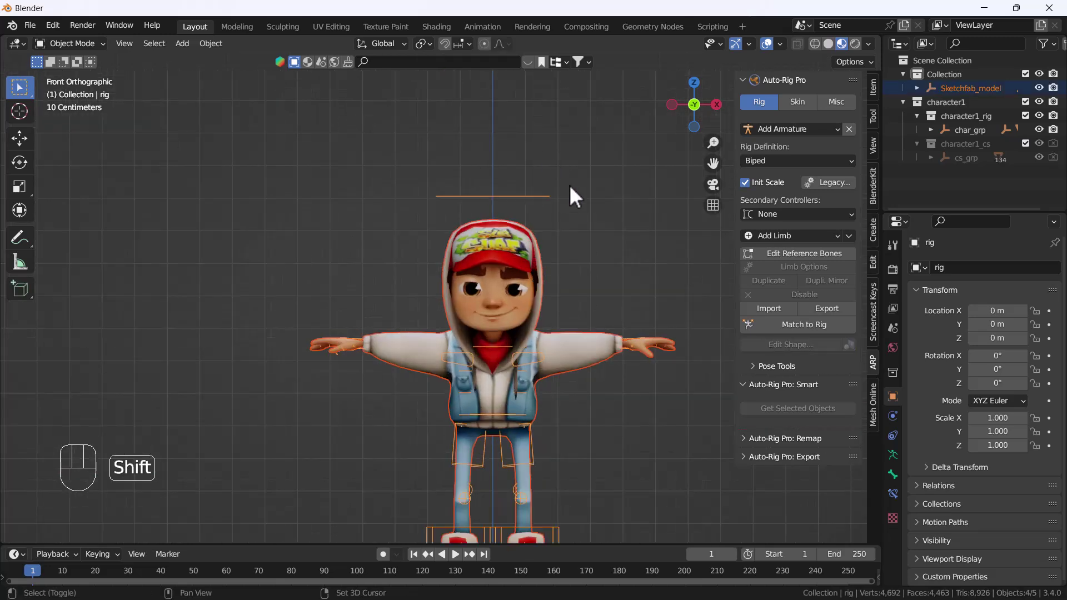
pyautogui.keyDown('shift'); pyautogui.click(535, 195); pyautogui.keyUp('shift')
pyautogui.keyDown('shift'); pyautogui.click(535, 194); pyautogui.keyUp('shift')
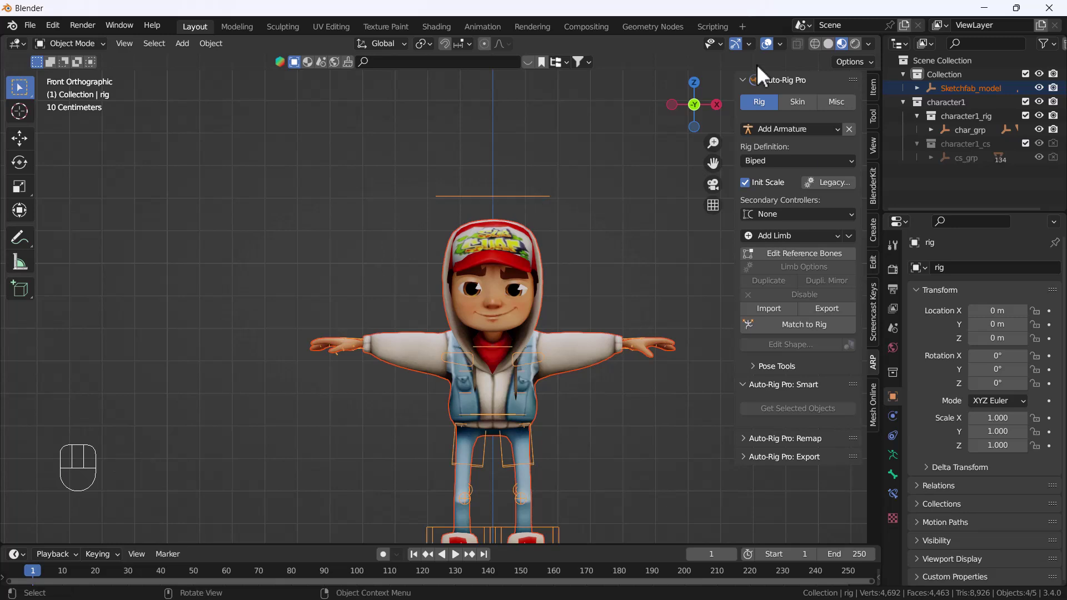
pyautogui.click(798, 102)
pyautogui.scroll(-3, 579, 351)
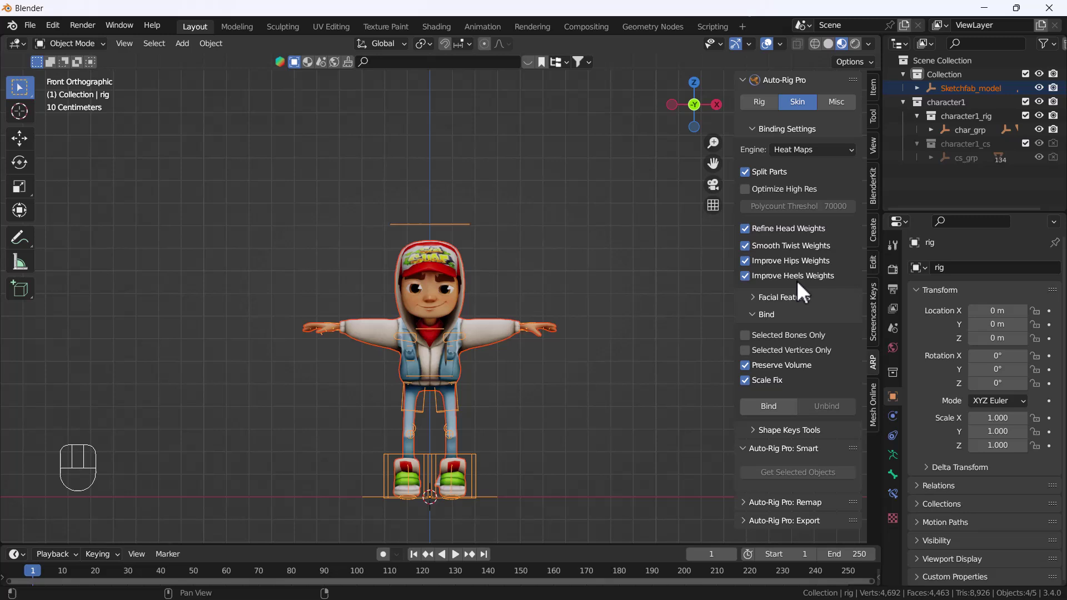
pyautogui.click(759, 405)
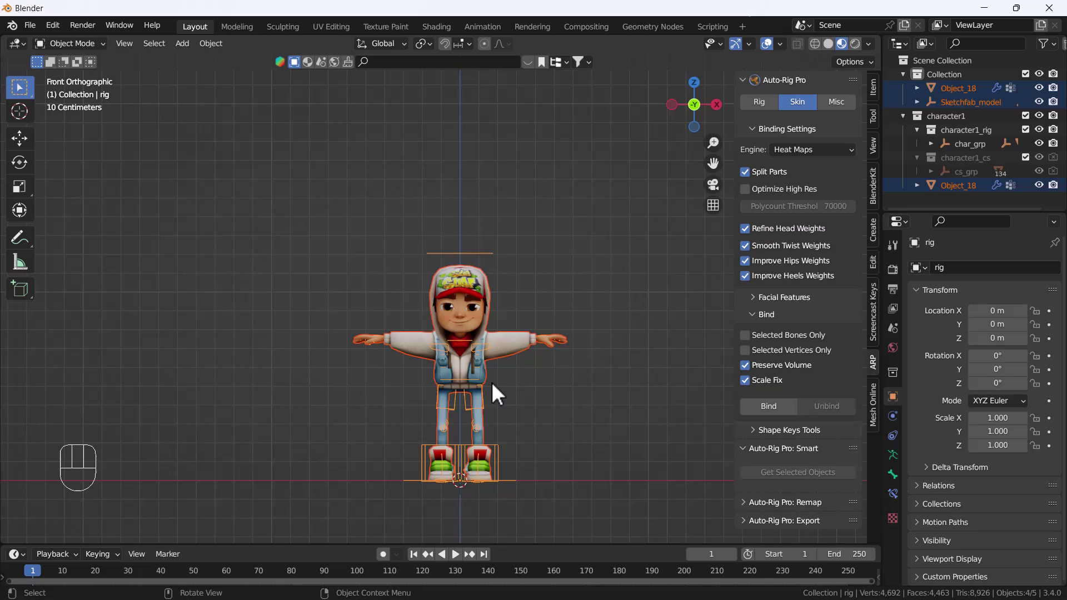
# Select only the rig and switch it to Pose Mode
pyautogui.moveTo(491, 381); pyautogui.dragTo(494, 355, button='middle')
pyautogui.click(484, 435)
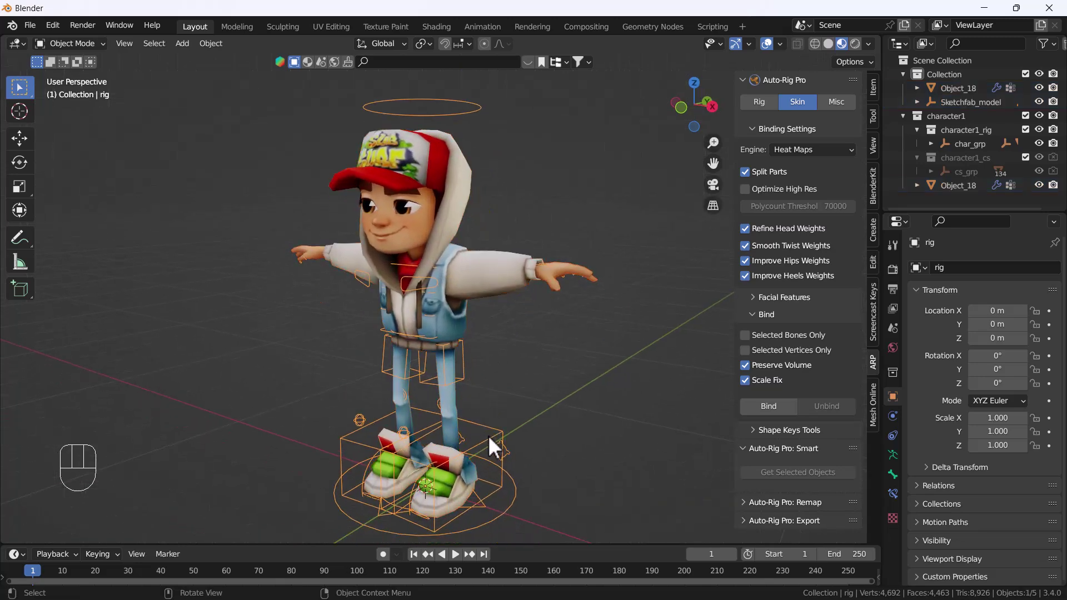
pyautogui.keyDown('shift'); pyautogui.moveTo(488, 436); pyautogui.dragTo(476, 415, button='middle'); pyautogui.keyUp('shift')
pyautogui.hotkey('ctrl', 'Tab')
pyautogui.scroll(-1, 500, 436)
# Test how the left leg deforms by moving its foot IK controller upward and outward, then discard the movement
pyautogui.click(472, 388)
pyautogui.press('g')
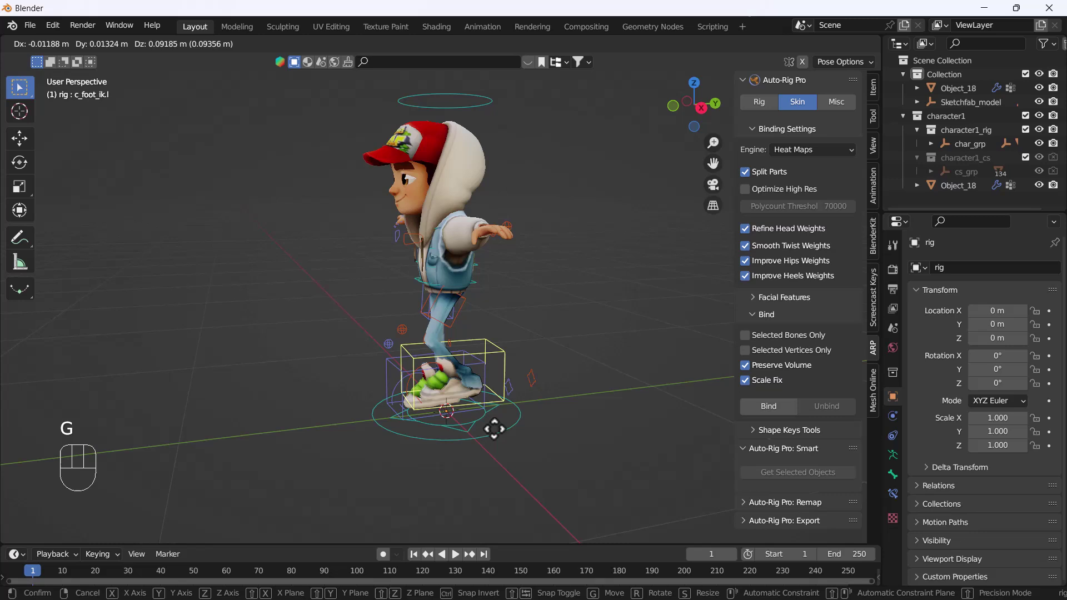
pyautogui.click(427, 437)
pyautogui.moveTo(424, 436); pyautogui.dragTo(503, 431, button='middle')
pyautogui.press('g')
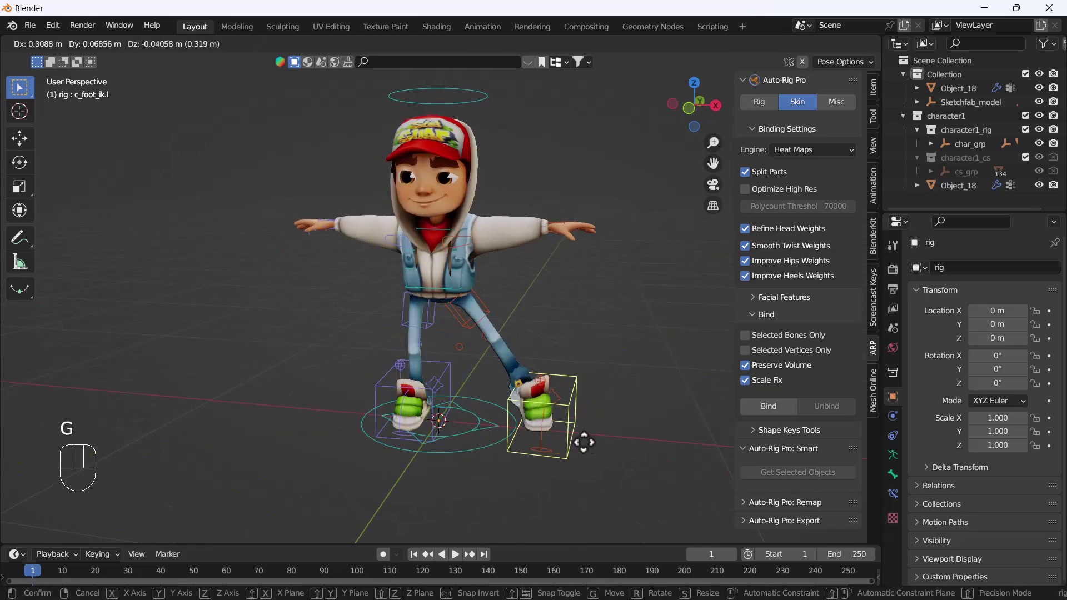
pyautogui.rightClick(581, 442)
# Test how the right leg deforms by moving its foot IK controller outward, then discard the movement
pyautogui.click(410, 408)
pyautogui.press('g')
pyautogui.rightClick(356, 426)
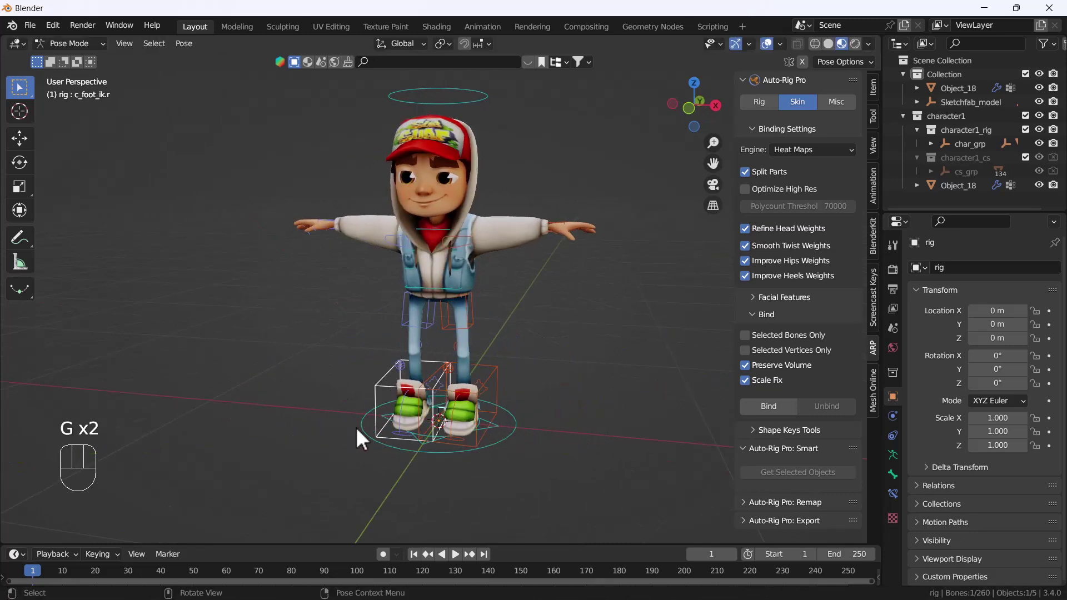
pyautogui.press('g')
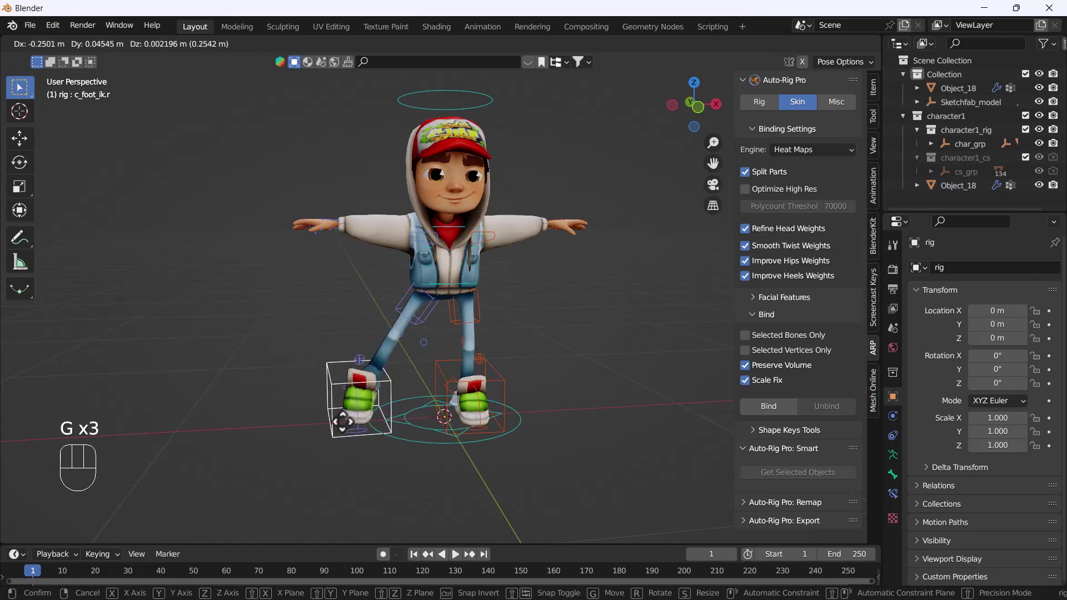
pyautogui.rightClick(341, 430)
# Move the right hand IK controller down and in toward the body by about 0.18 m, and rotate the hand to point downward
pyautogui.scroll(6, 335, 215)
pyautogui.moveTo(335, 215); pyautogui.dragTo(321, 276, button='middle')
pyautogui.click(301, 327)
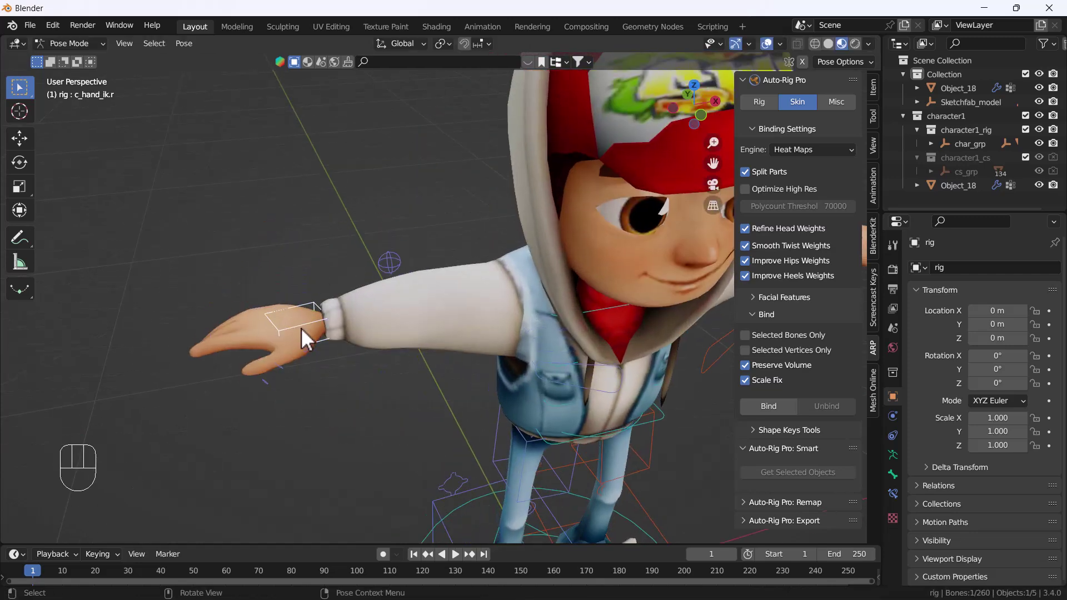
pyautogui.scroll(-3, 301, 327)
pyautogui.moveTo(318, 351); pyautogui.dragTo(350, 305, button='middle')
pyautogui.press('g')
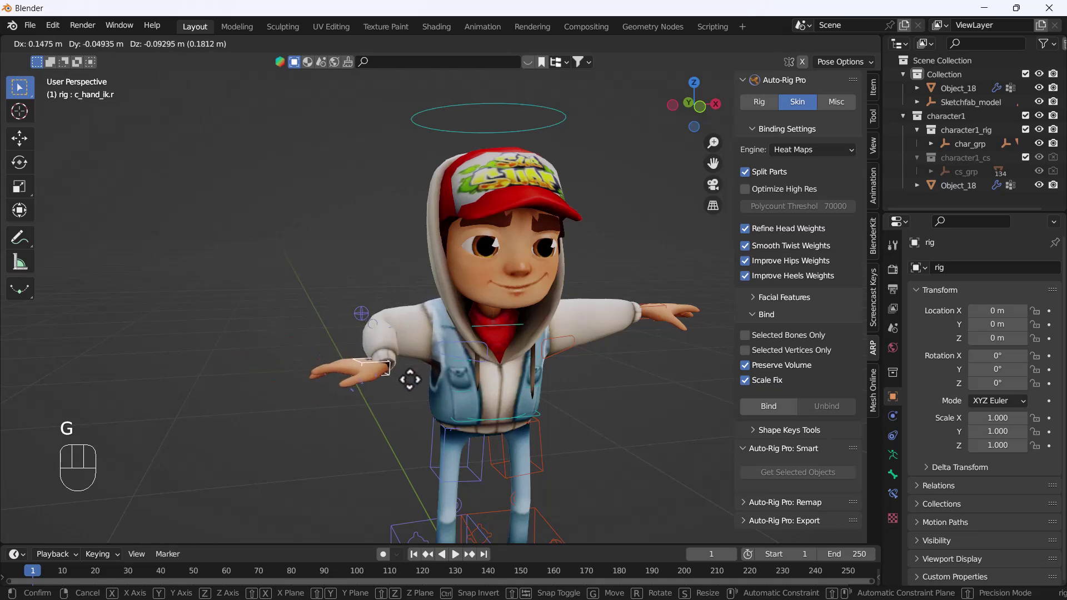
pyautogui.click(409, 380)
pyautogui.press('r')
pyautogui.click(459, 384)
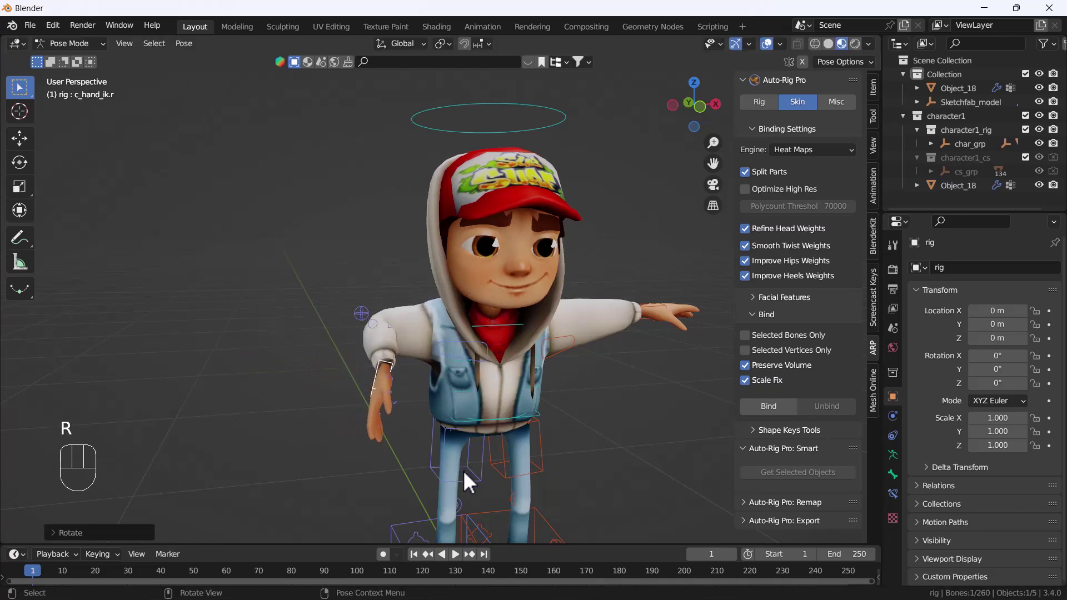
pyautogui.press('r')
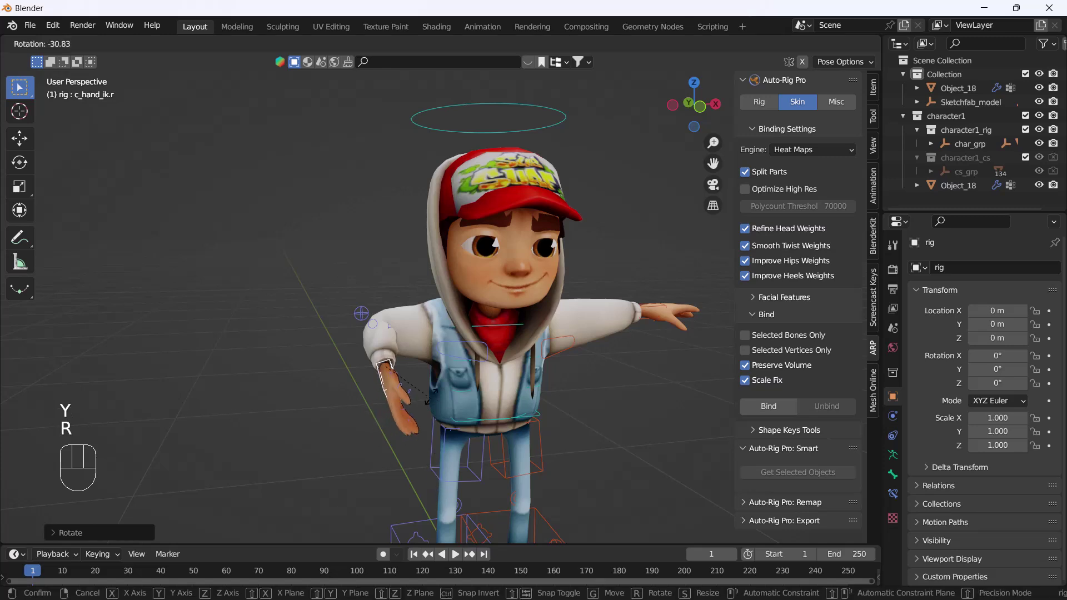
pyautogui.click(422, 404)
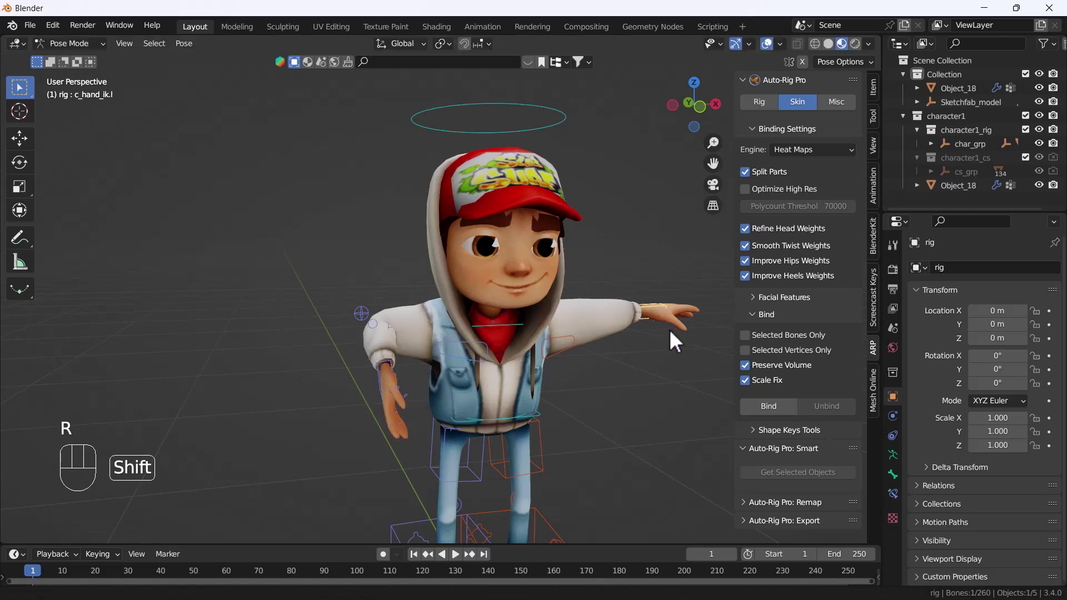
# Move the left hand IK controller down and in toward the body, and rotate the hand to point downward
pyautogui.keyDown('shift'); pyautogui.moveTo(669, 329); pyautogui.dragTo(625, 332, button='middle'); pyautogui.keyUp('shift')
pyautogui.press('g')
pyautogui.click(582, 424)
pyautogui.moveTo(590, 429); pyautogui.dragTo(555, 451, button='middle')
pyautogui.press('g')
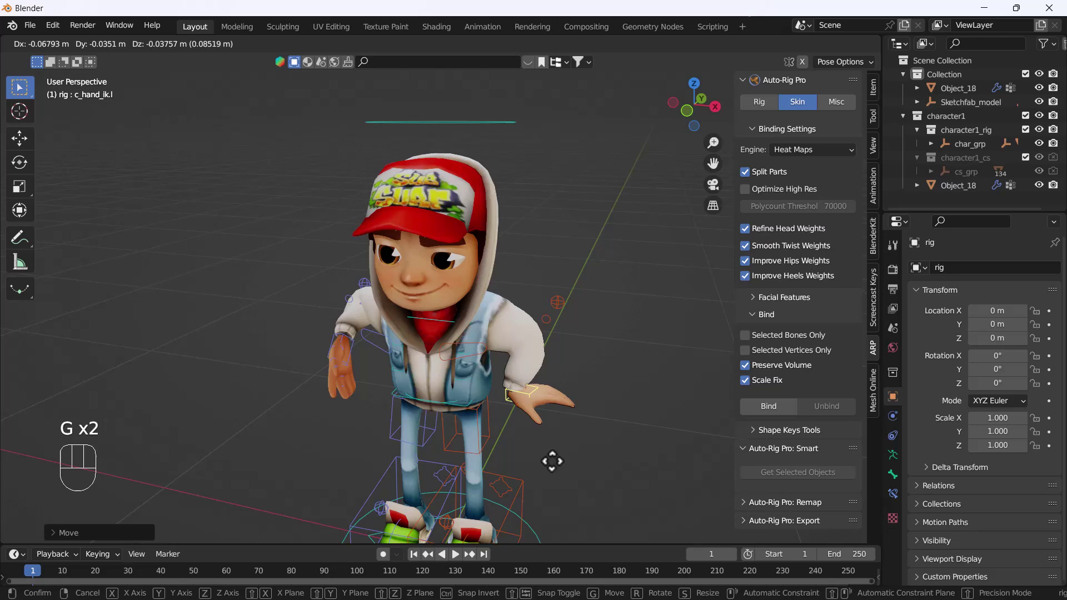
pyautogui.press('r')
pyautogui.click(518, 529)
# Try moving the root controller at the waist to test the body's deformation, and discard the movement
pyautogui.moveTo(536, 493); pyautogui.dragTo(541, 425, button='middle')
pyautogui.keyDown('shift'); pyautogui.moveTo(541, 425); pyautogui.dragTo(418, 317, button='middle'); pyautogui.keyUp('shift')
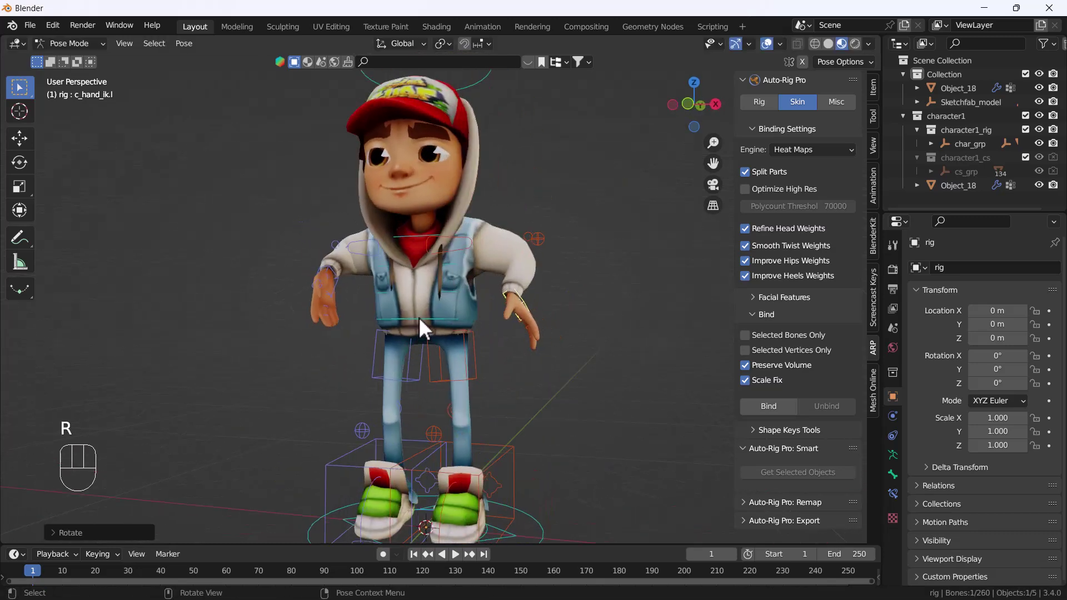
pyautogui.click(457, 339)
pyautogui.press('g')
pyautogui.rightClick(449, 350)
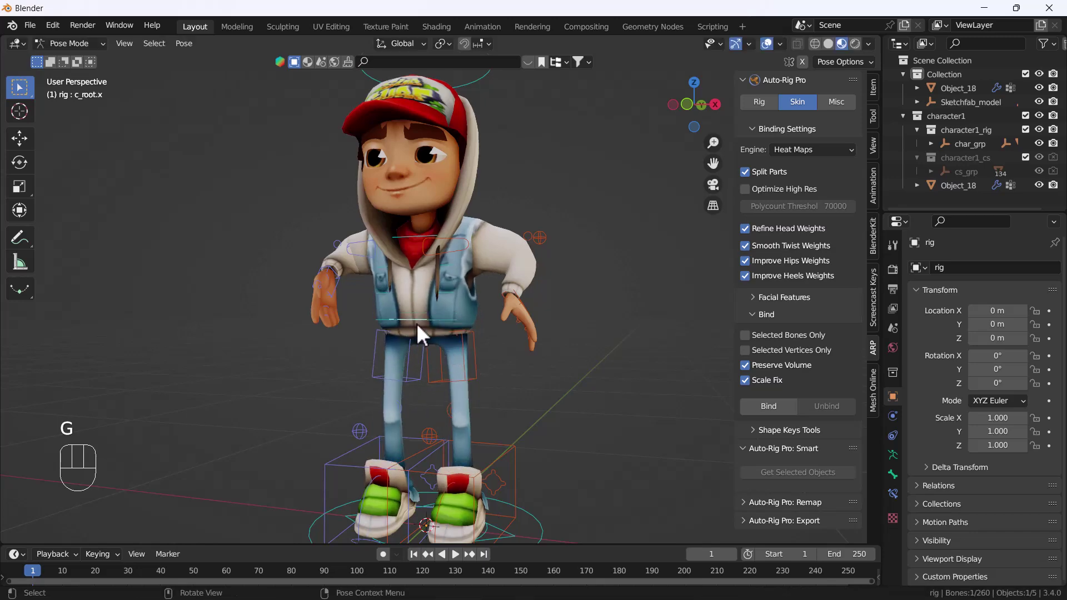
# Lower the root controller at the waist and shift it to one side so the character crouches with bent knees
pyautogui.click(441, 319)
pyautogui.press('g')
pyautogui.click(465, 422)
pyautogui.moveTo(471, 424); pyautogui.dragTo(538, 431, button='middle')
pyautogui.press('g')
pyautogui.click(511, 448)
# Clear the location of the right hand IK controller and rotate it about 155° so the raised hand points upward
pyautogui.scroll(-4, 562, 472)
pyautogui.scroll(2, 518, 405)
pyautogui.click(518, 404)
pyautogui.hotkey('alt', 'g')
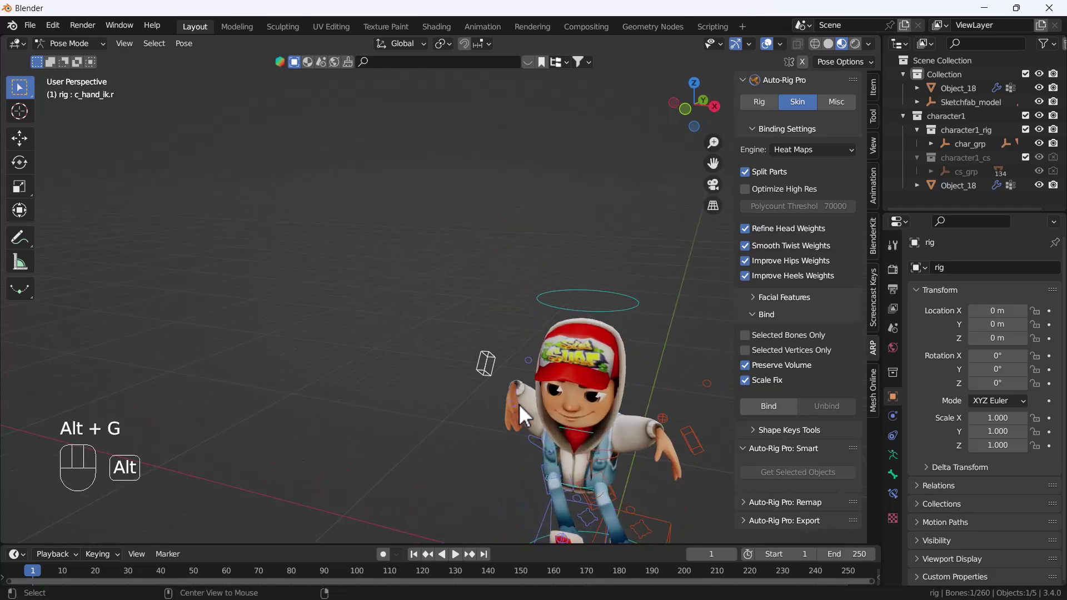
pyautogui.press('r')
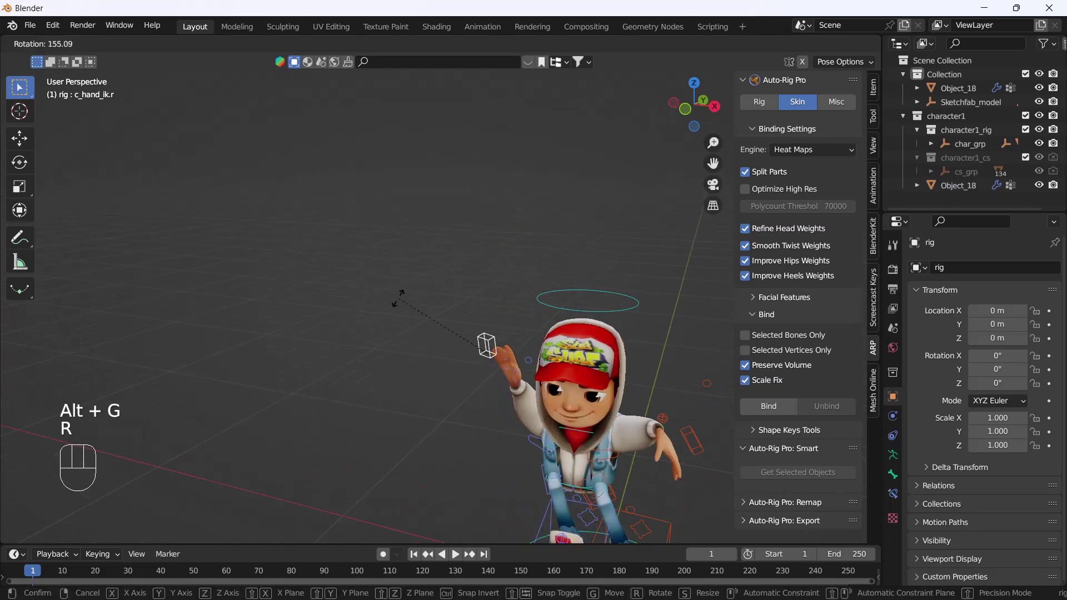
pyautogui.click(398, 298)
# Move the root master controller sideways in front view to center the crouching body over the feet
pyautogui.scroll(-4, 475, 356)
pyautogui.keyDown('shift'); pyautogui.moveTo(517, 389); pyautogui.dragTo(485, 383, button='middle'); pyautogui.keyUp('shift')
pyautogui.moveTo(485, 383); pyautogui.dragTo(495, 361, button='middle')
pyautogui.scroll(3, 489, 354)
pyautogui.press('`')
pyautogui.click(315, 272)
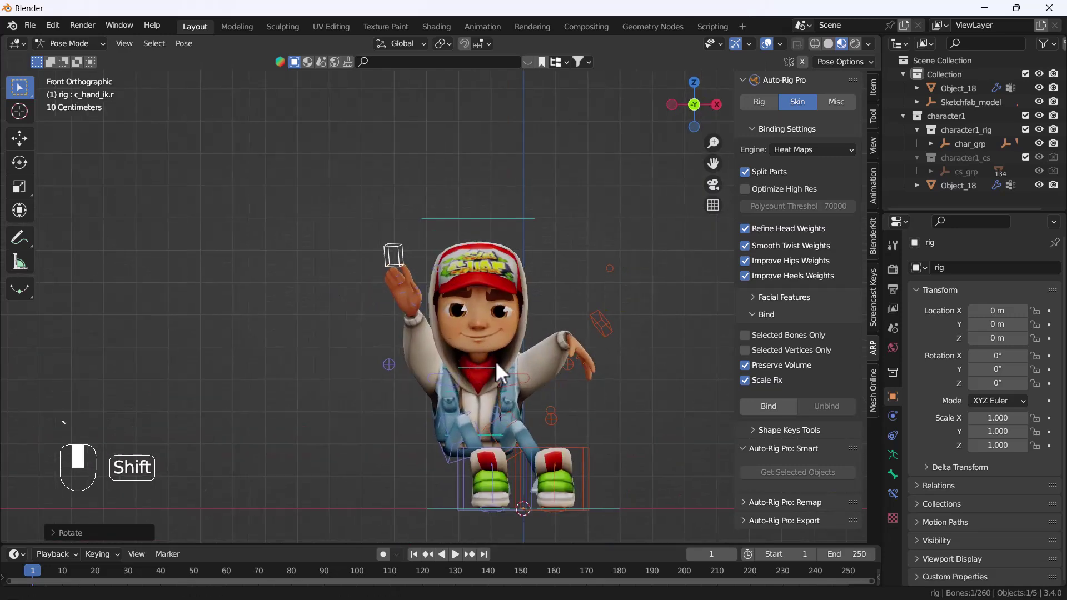
pyautogui.moveTo(475, 402)
pyautogui.keyDown('shift'); pyautogui.mouseDown(button='middle')
pyautogui.moveTo(524, 379)
pyautogui.moveTo(512, 399)
pyautogui.moveTo(467, 398)
pyautogui.mouseUp(button='middle'); pyautogui.keyUp('shift')
pyautogui.moveTo(538, 426); pyautogui.dragTo(435, 410, button='middle')
pyautogui.keyDown('shift'); pyautogui.moveTo(488, 447); pyautogui.dragTo(590, 402, button='middle'); pyautogui.keyUp('shift')
pyautogui.click(476, 390)
pyautogui.press('`')
pyautogui.click(402, 343)
pyautogui.keyDown('shift'); pyautogui.moveTo(495, 394); pyautogui.dragTo(464, 418, button='middle'); pyautogui.keyUp('shift')
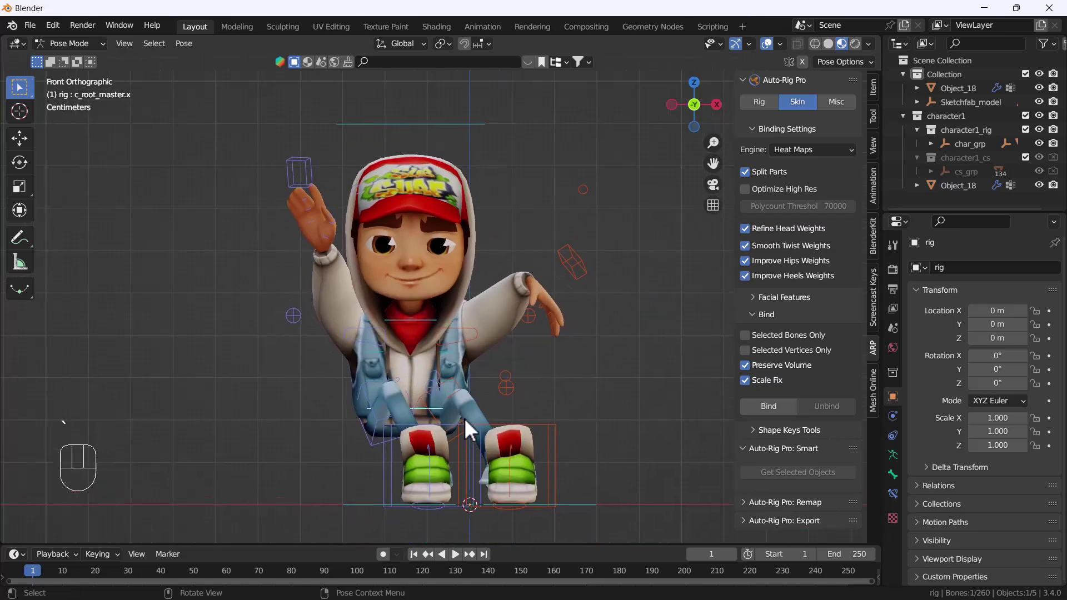
pyautogui.press('g')
pyautogui.click(501, 408)
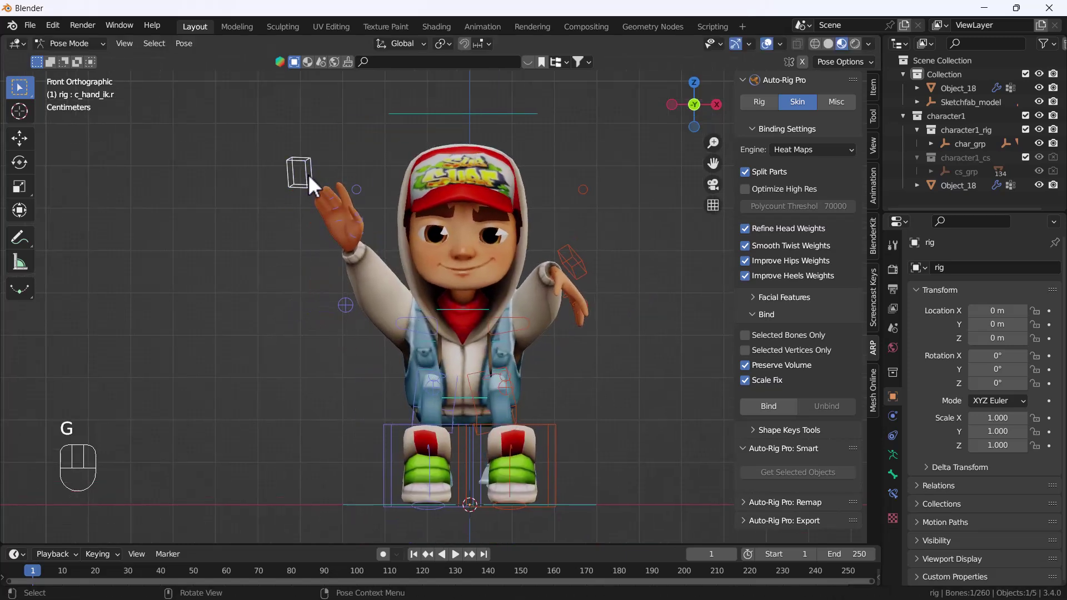
# Rotate the right hand IK controller slightly in front view to adjust the angle of the raised hand
pyautogui.press('r')
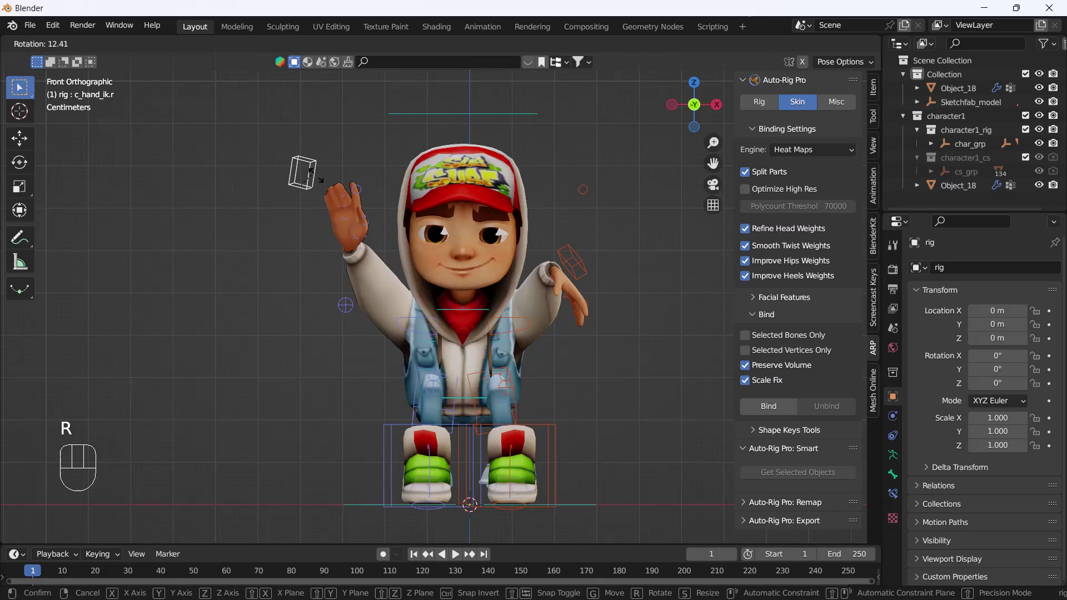